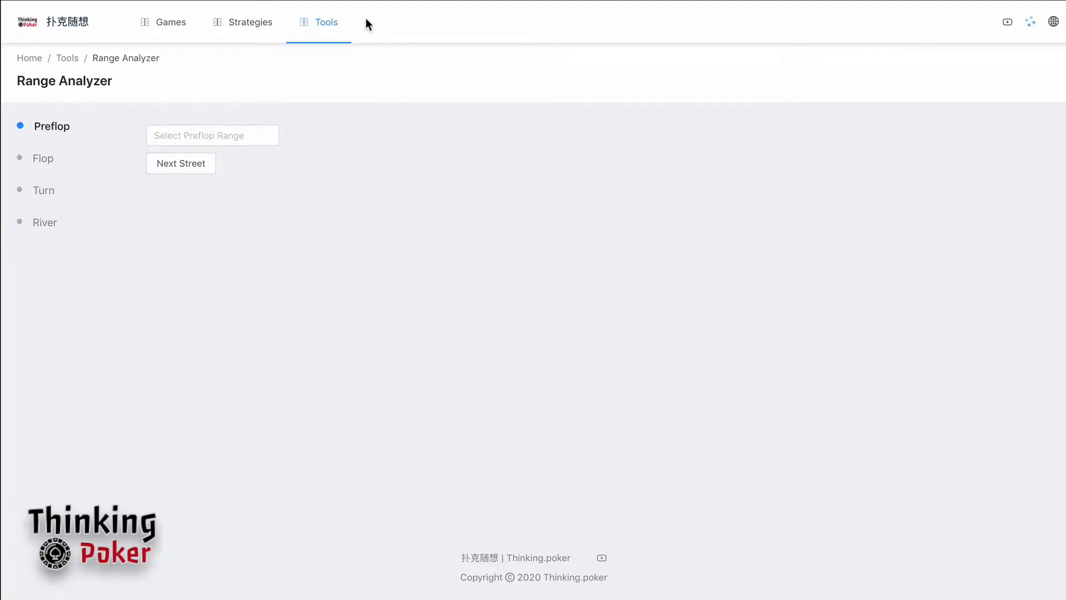
# Step: Bring up the FloatTheTurn Range Analyzer page, whose hand grid is empty at 100.0% fold
pyautogui.moveTo(327, 20)
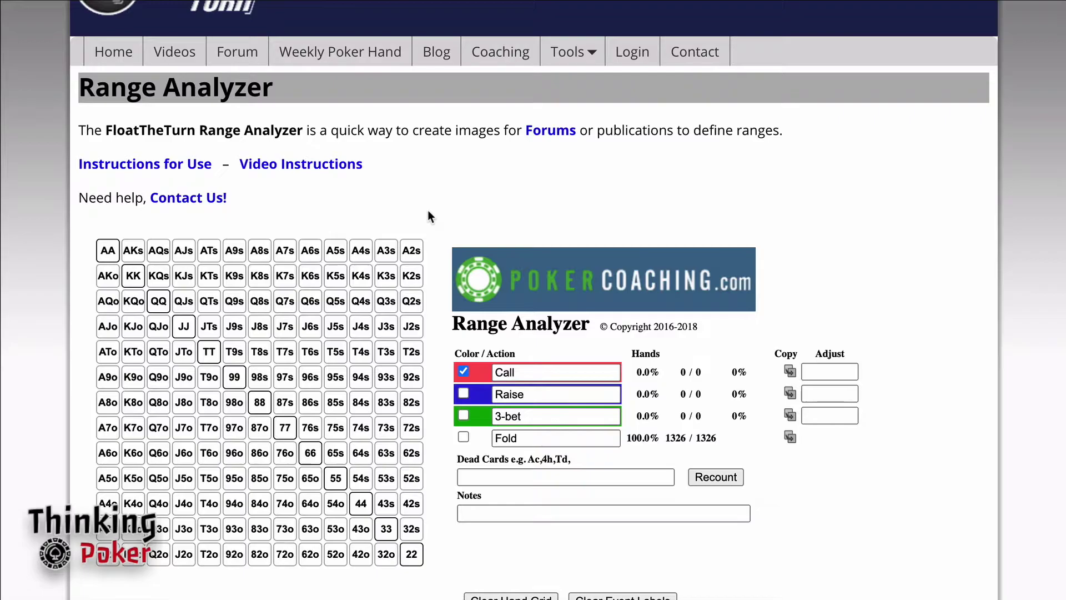
# Step: Scroll through the FloatTheTurn page before returning to the Thinking Poker Range Analyzer
pyautogui.scroll(-2, 428, 214)
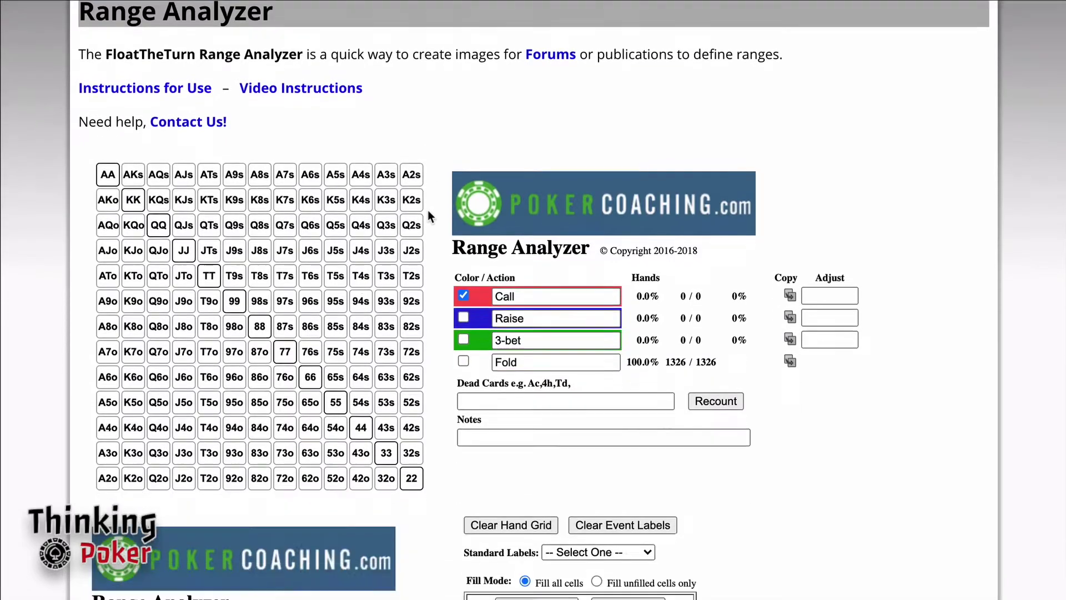
pyautogui.scroll(-1, 395, 381)
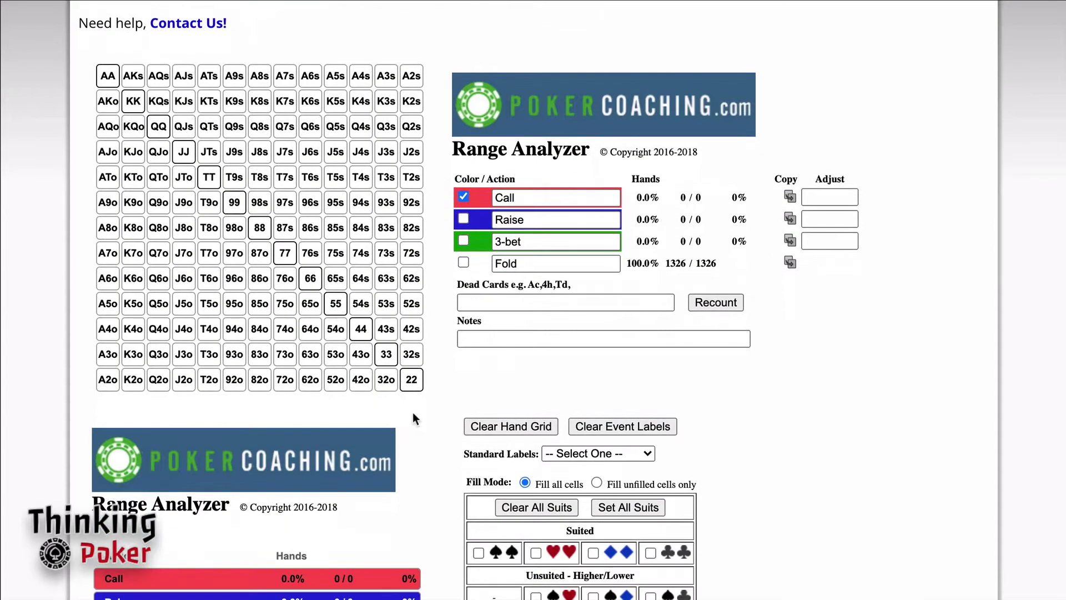
pyautogui.scroll(-12, 412, 412)
pyautogui.scroll(6, 435, 440)
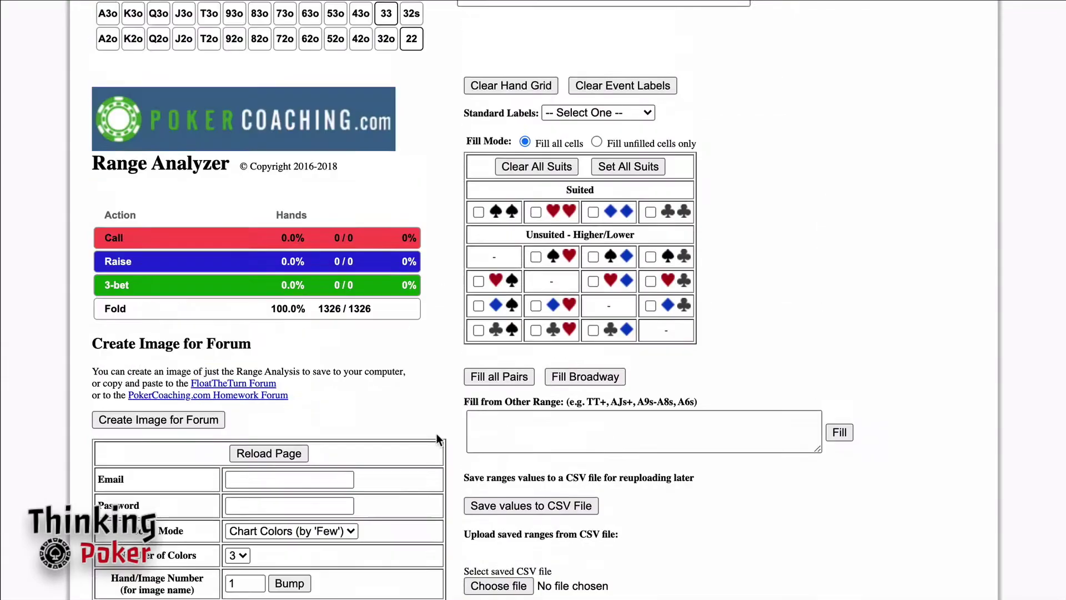
pyautogui.scroll(2, 435, 440)
pyautogui.scroll(-1, 437, 258)
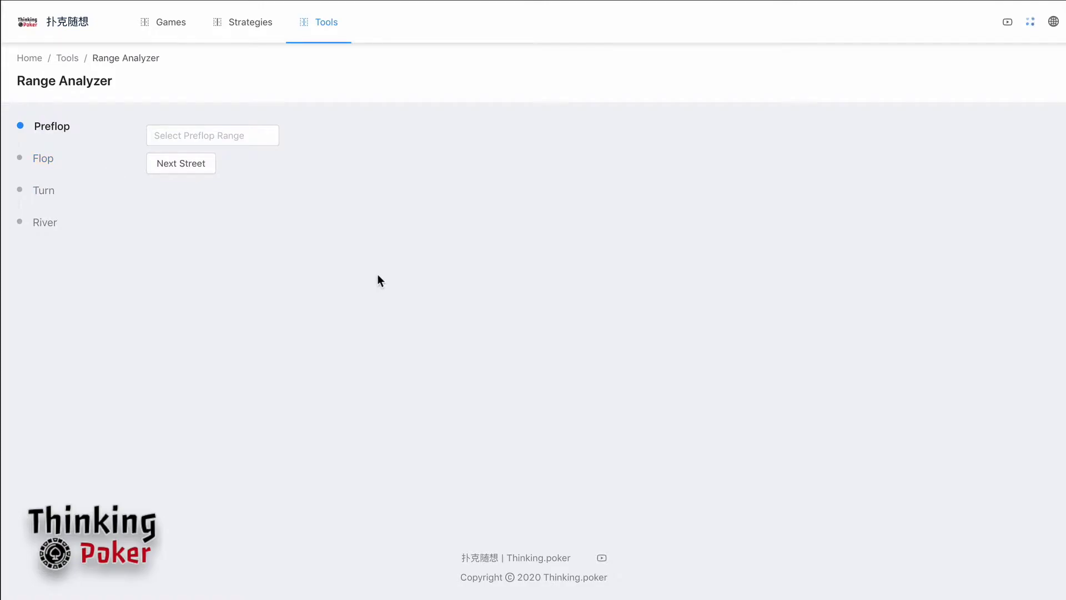
# Step: Browse the preflop range list down to UTG > rfi, then close it without choosing a range
pyautogui.moveTo(331, 32)
pyautogui.click(245, 136)
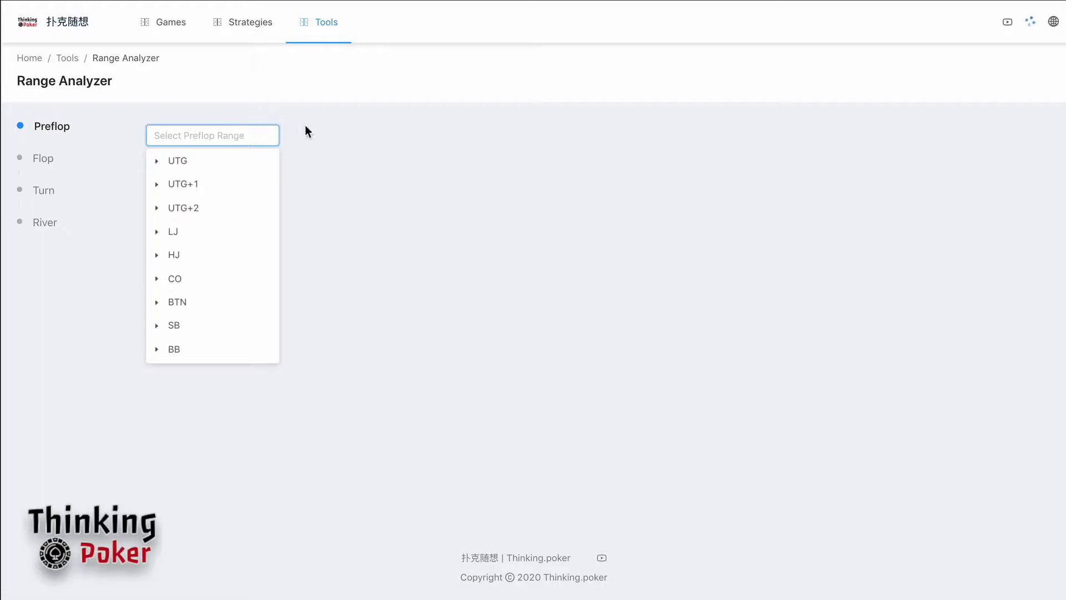
pyautogui.click(305, 127)
pyautogui.click(260, 131)
pyautogui.click(159, 167)
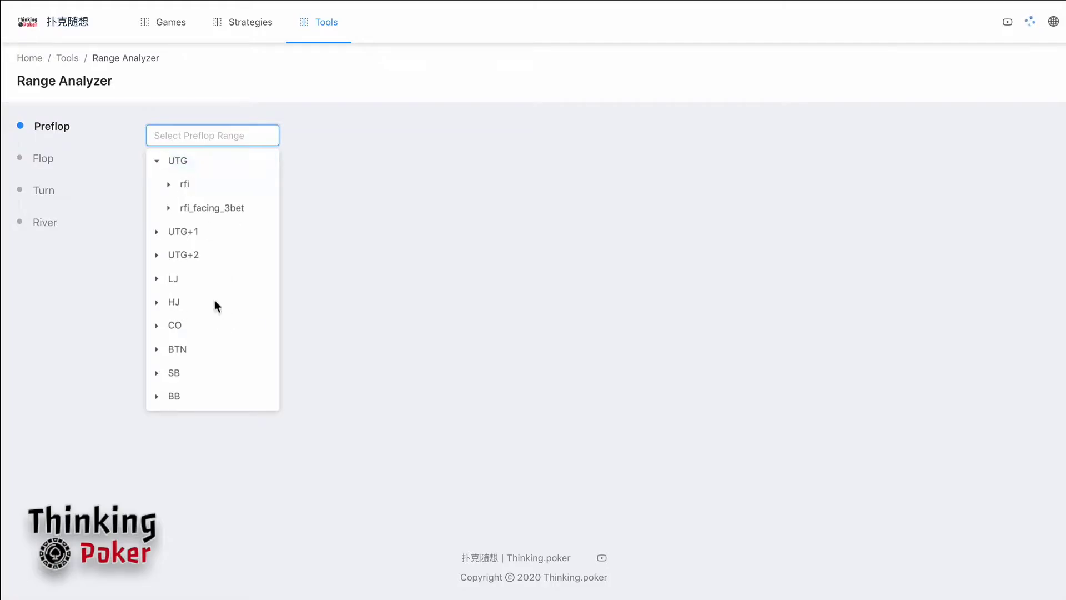
pyautogui.click(170, 185)
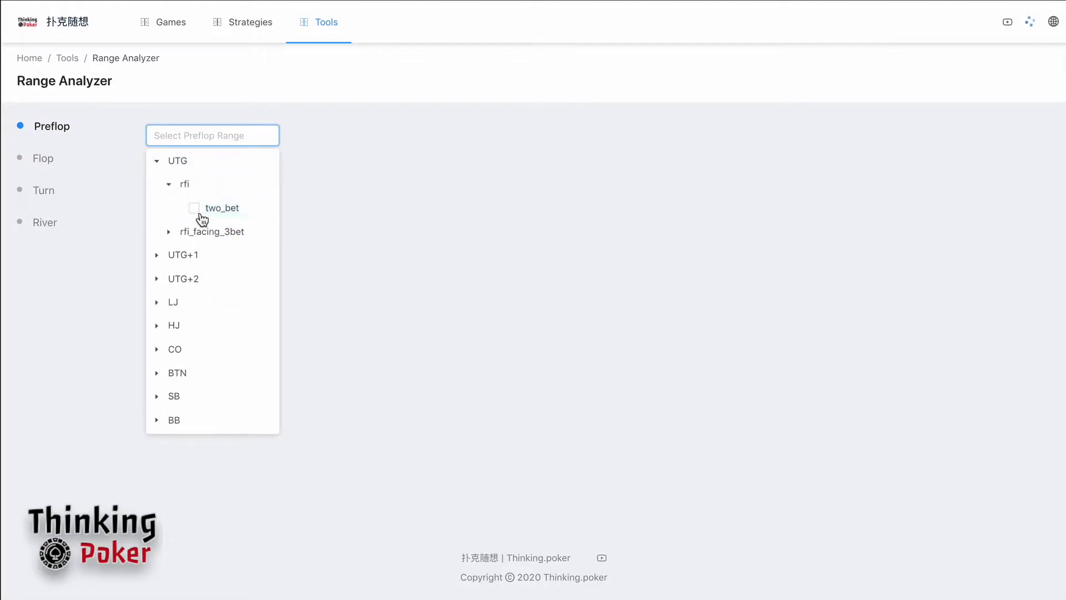
pyautogui.click(312, 207)
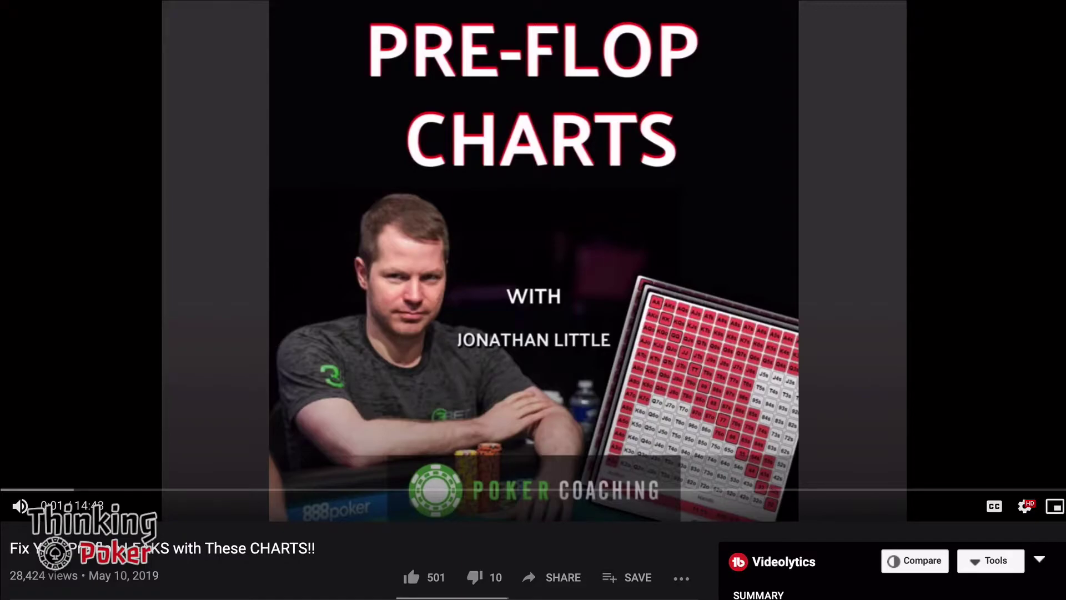
# Step: Scroll the pre-flop charts YouTube page down to the description and back up
pyautogui.scroll(-5, 339, 458)
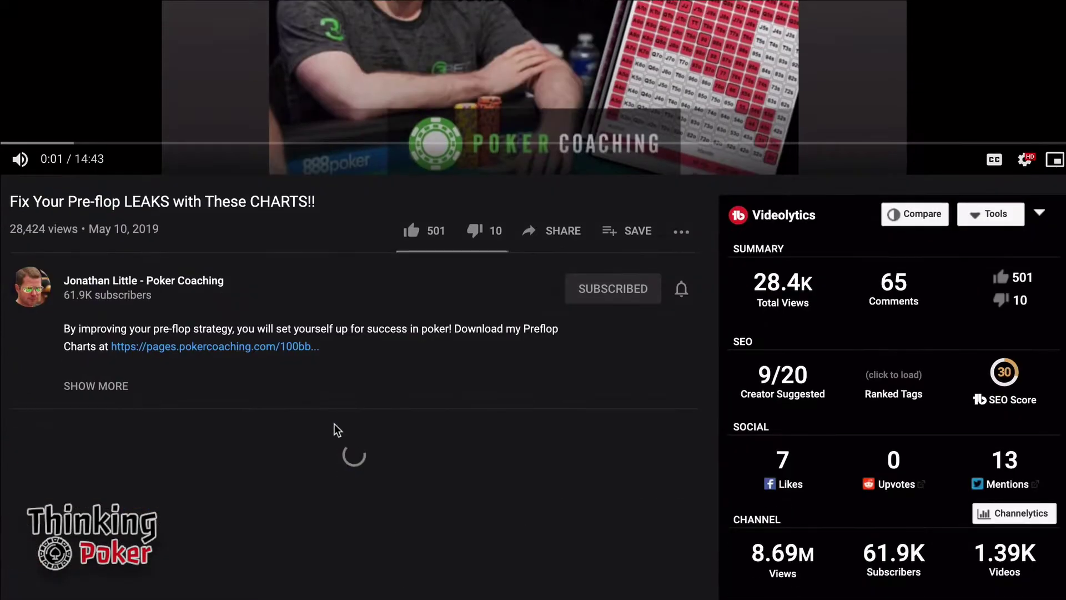
pyautogui.scroll(6, 831, 249)
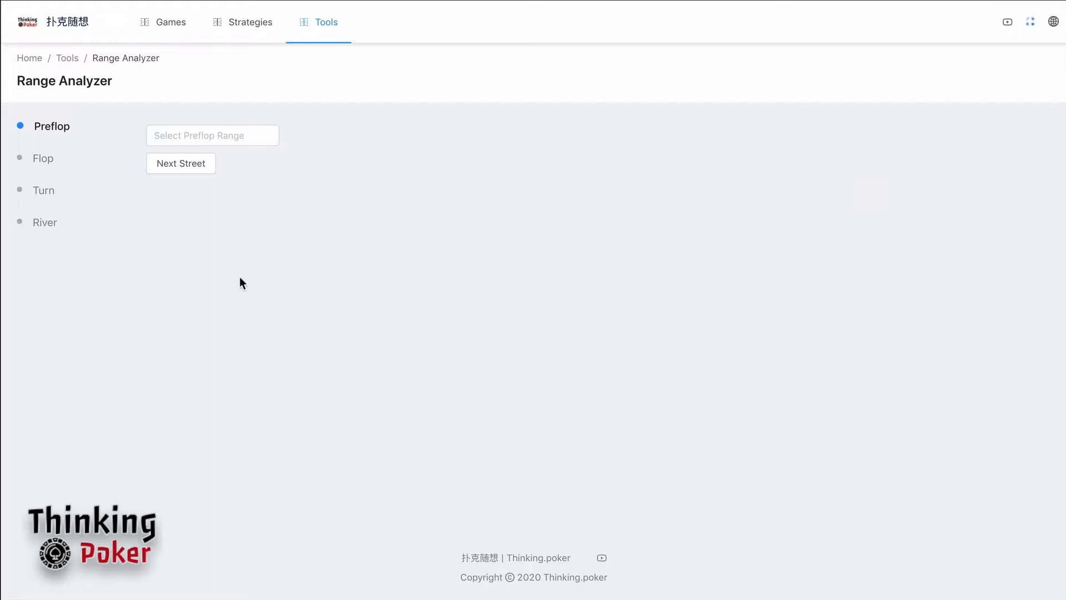
# Step: Load the UTG+2 rfi two_bet preflop range, showing 208 / 208 combos on the grid
pyautogui.click(230, 131)
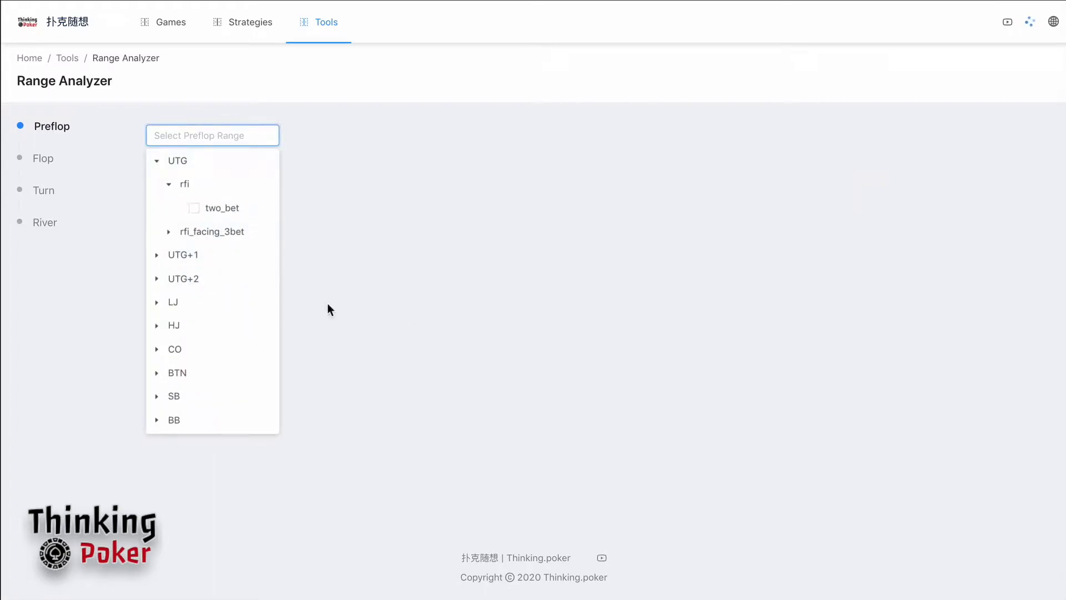
pyautogui.click(158, 279)
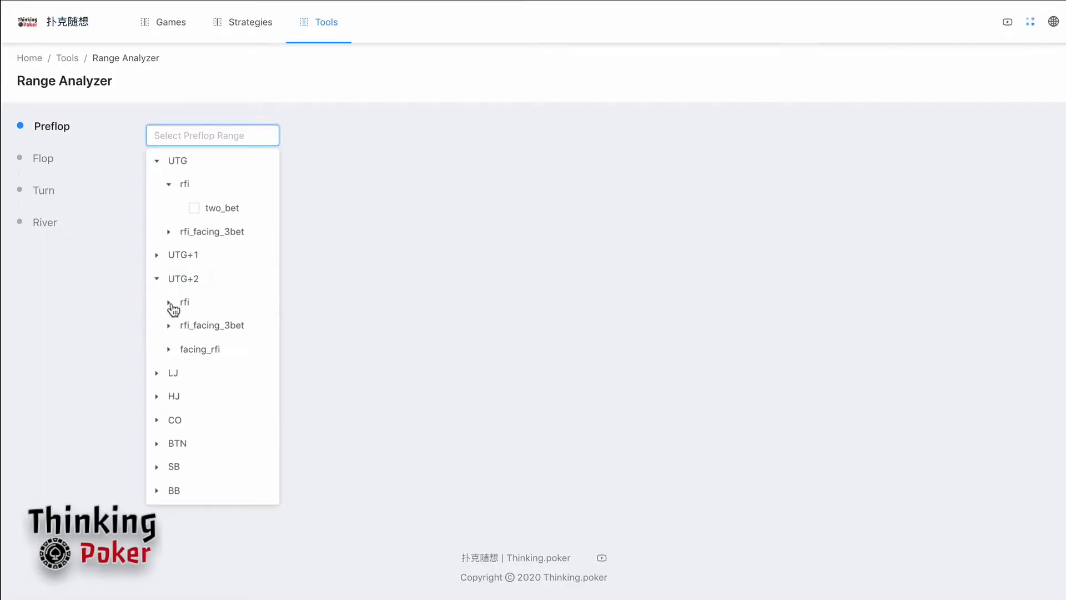
pyautogui.click(171, 303)
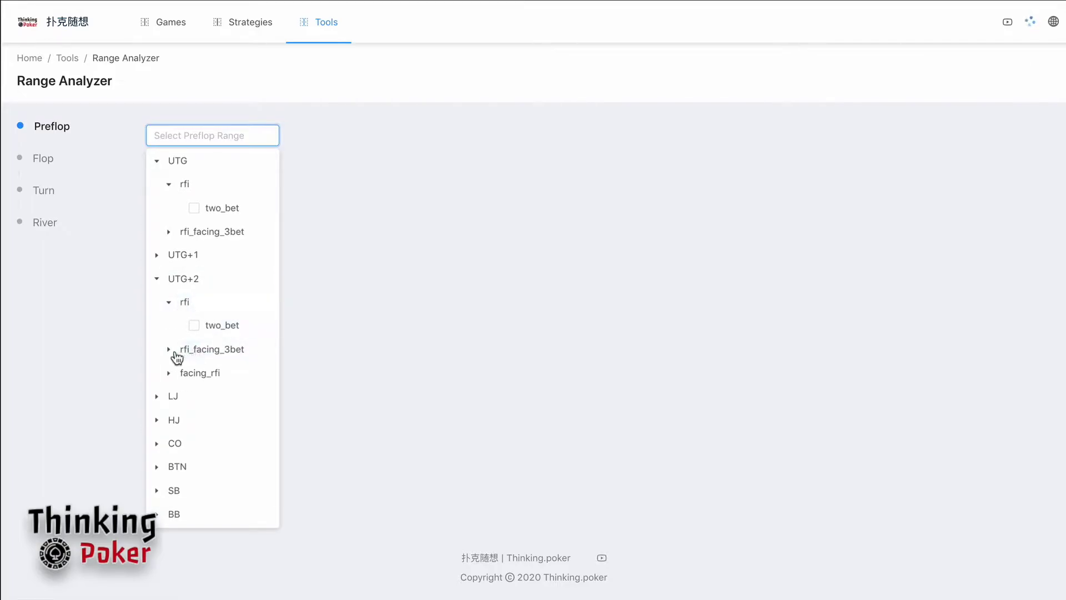
pyautogui.click(172, 351)
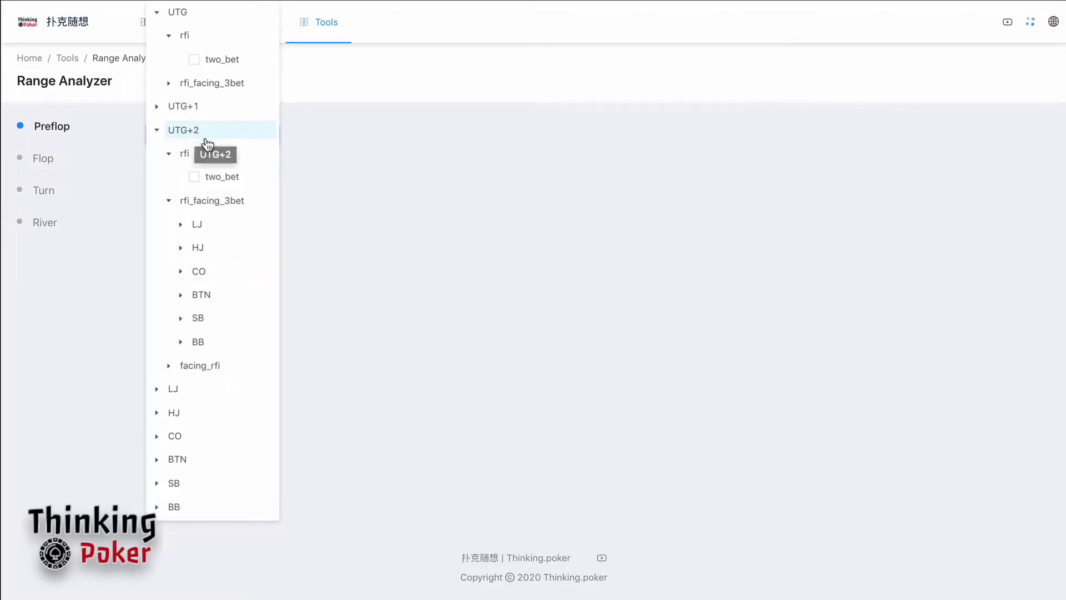
pyautogui.click(198, 179)
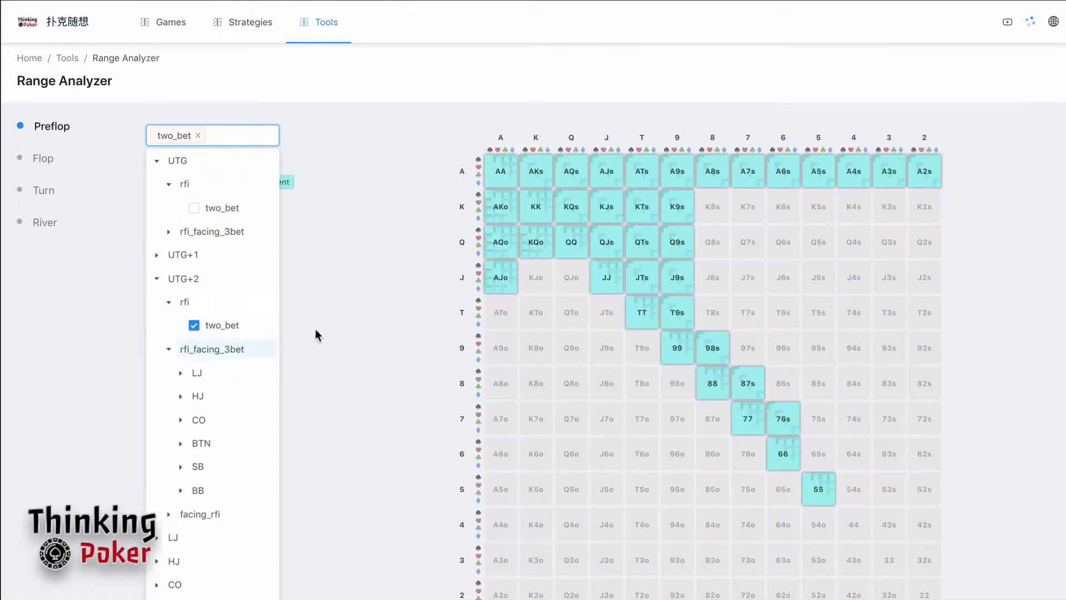
pyautogui.click(327, 248)
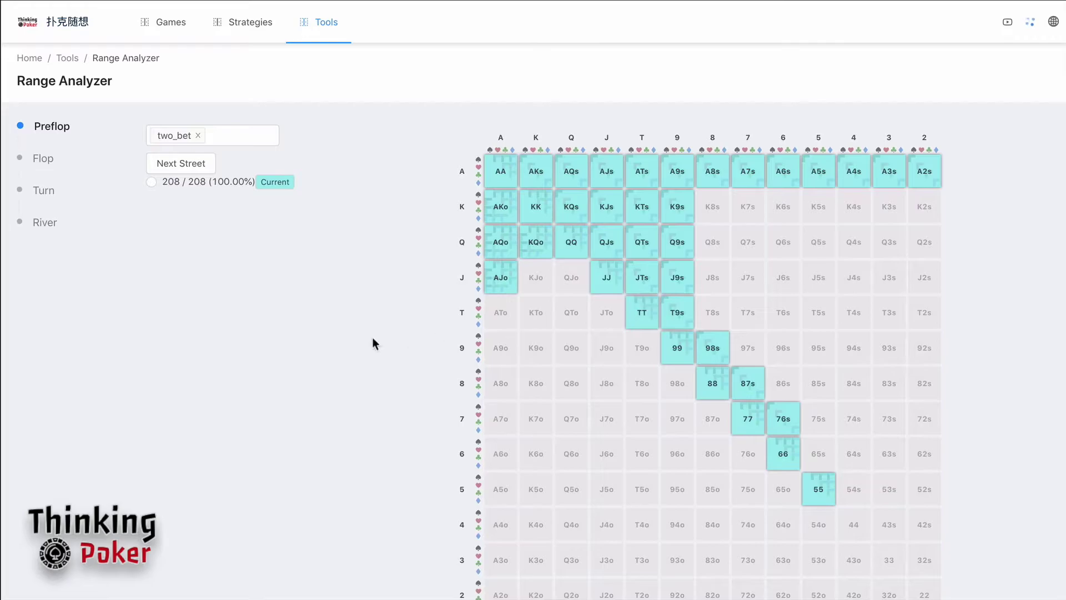
# Step: Swap two_bet for the UTG+2 vs LJ 3-bet four_bet_value and four_bet_bluff ranges (72 combos)
pyautogui.click(227, 135)
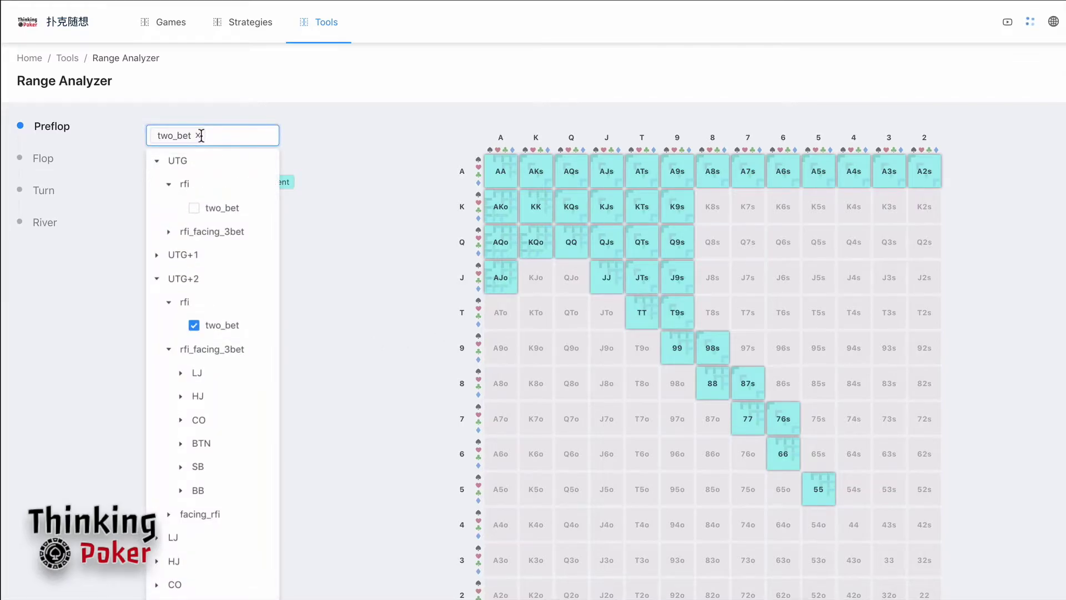
pyautogui.click(198, 136)
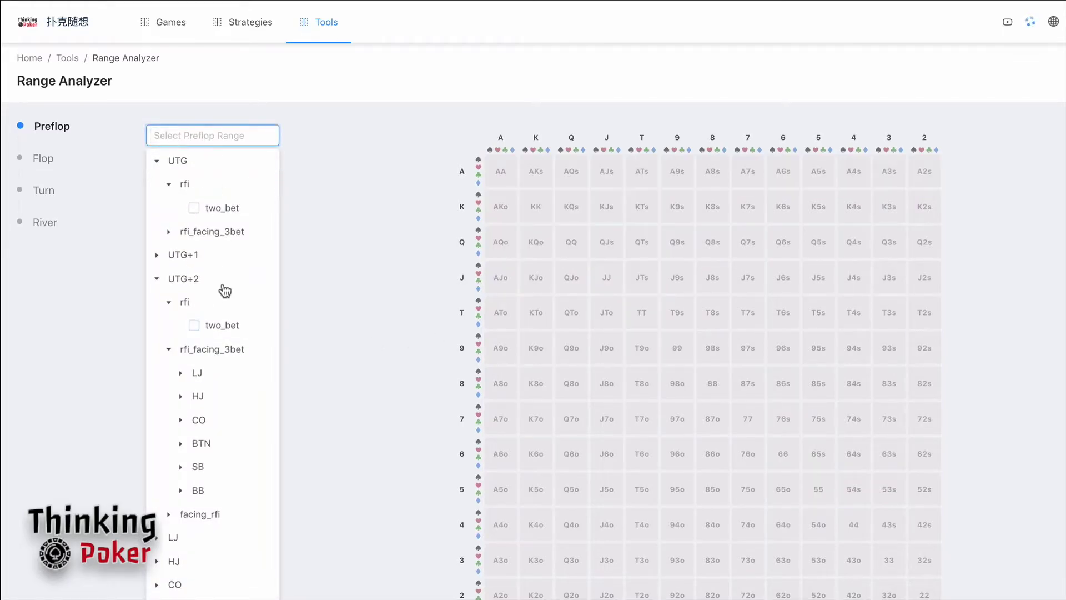
pyautogui.click(181, 374)
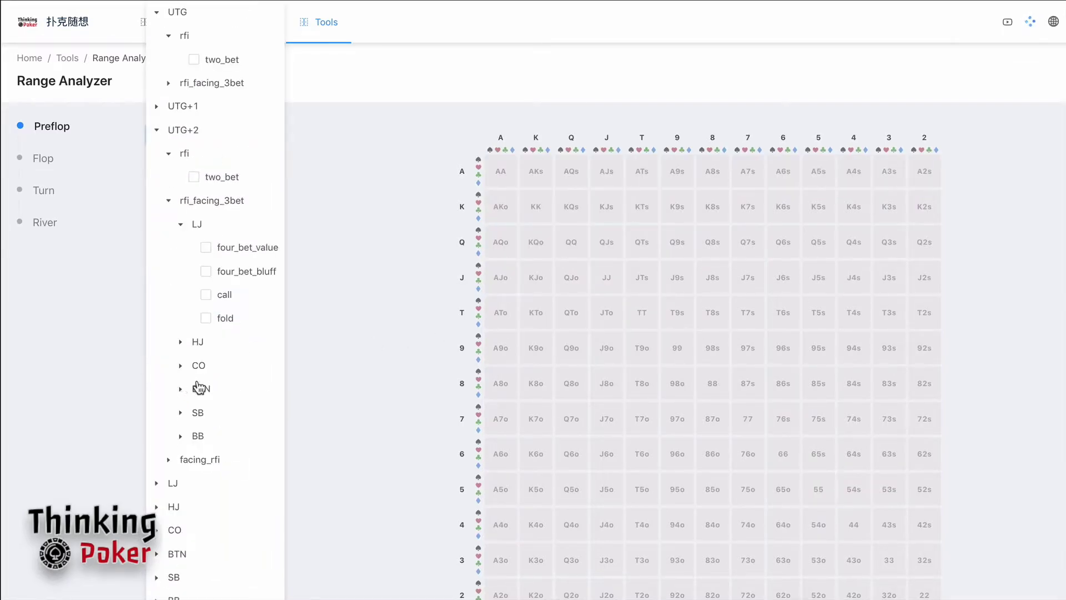
pyautogui.click(206, 247)
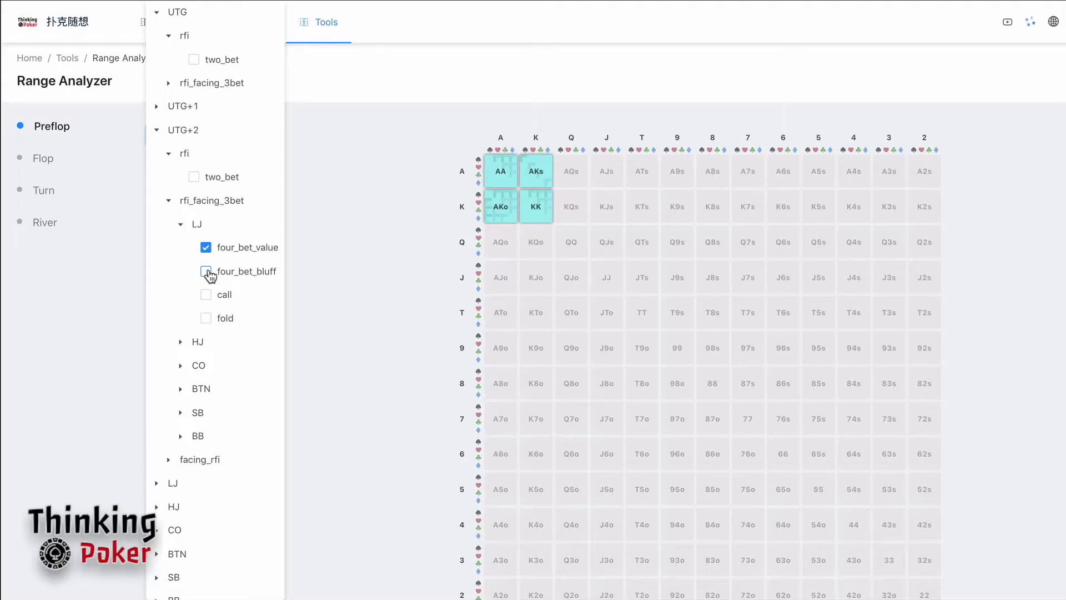
pyautogui.click(207, 272)
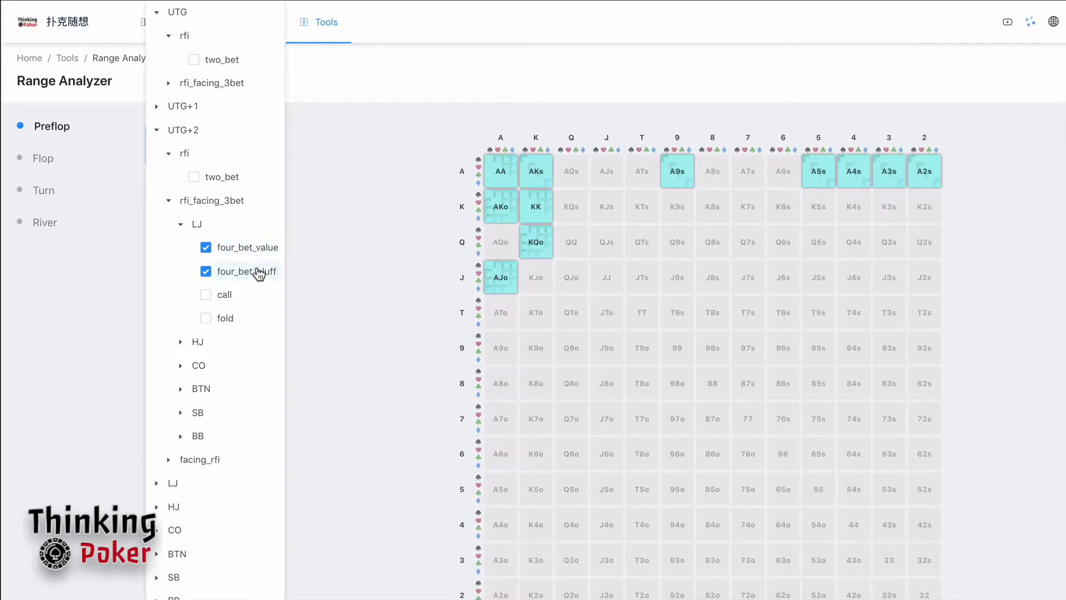
pyautogui.click(336, 258)
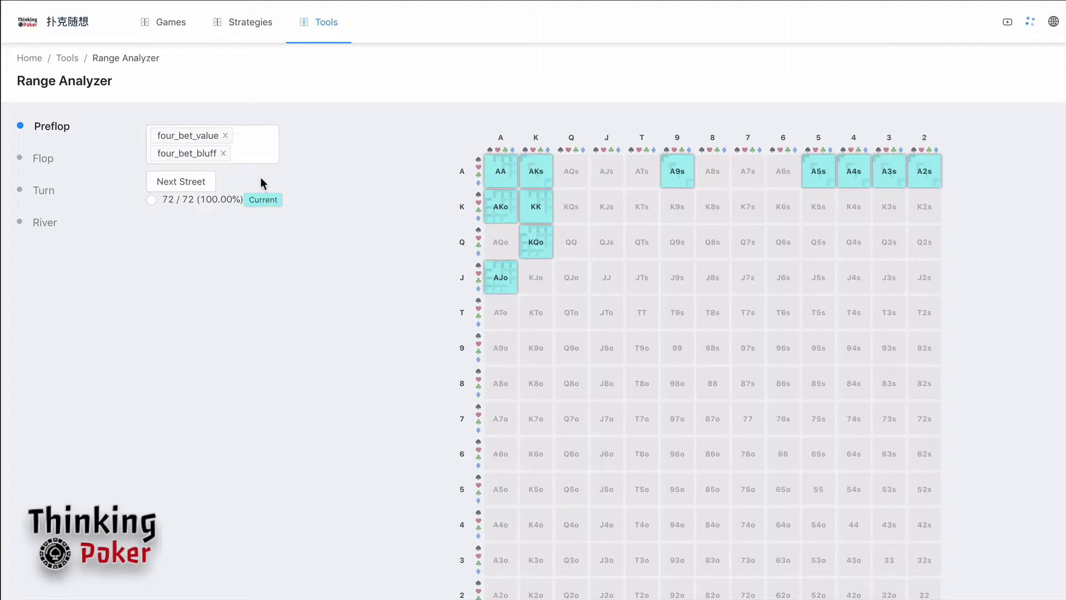
# Step: Make the 72-combo range current and add AJs, bringing it to 76 / 72 (105.56%)
pyautogui.click(151, 200)
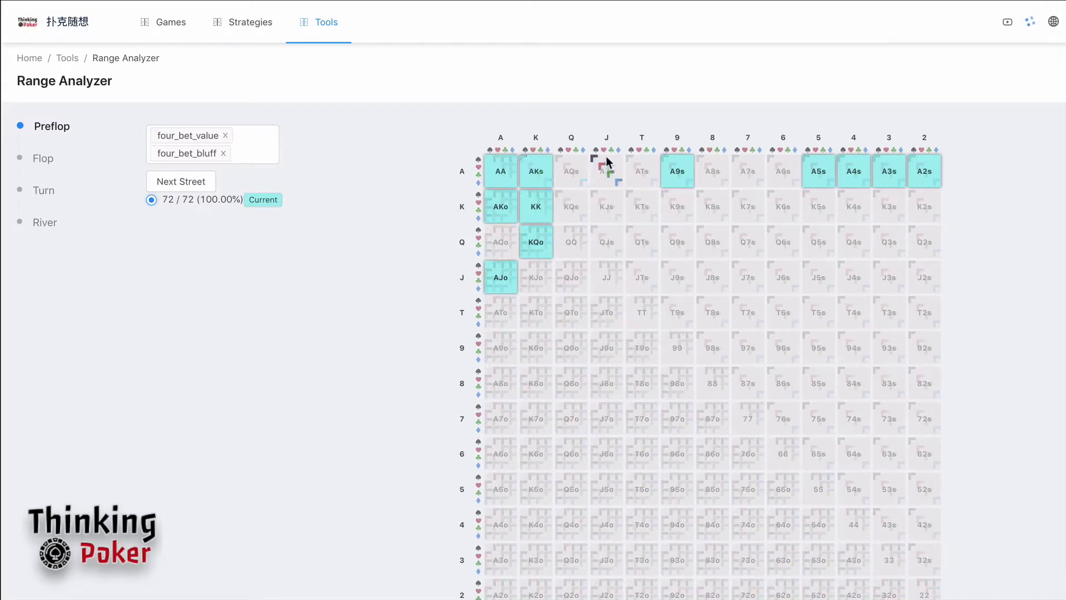
pyautogui.click(611, 176)
pyautogui.click(618, 183)
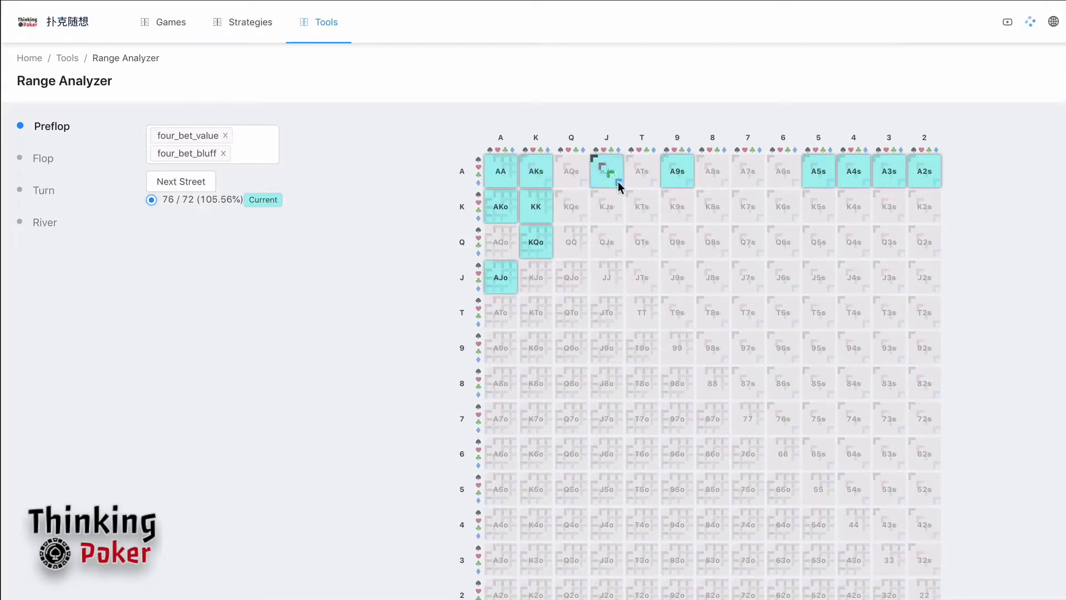
# Step: Add QQ, JJ, TT, 99, QJo and KJo to the preflop range
pyautogui.click(575, 245)
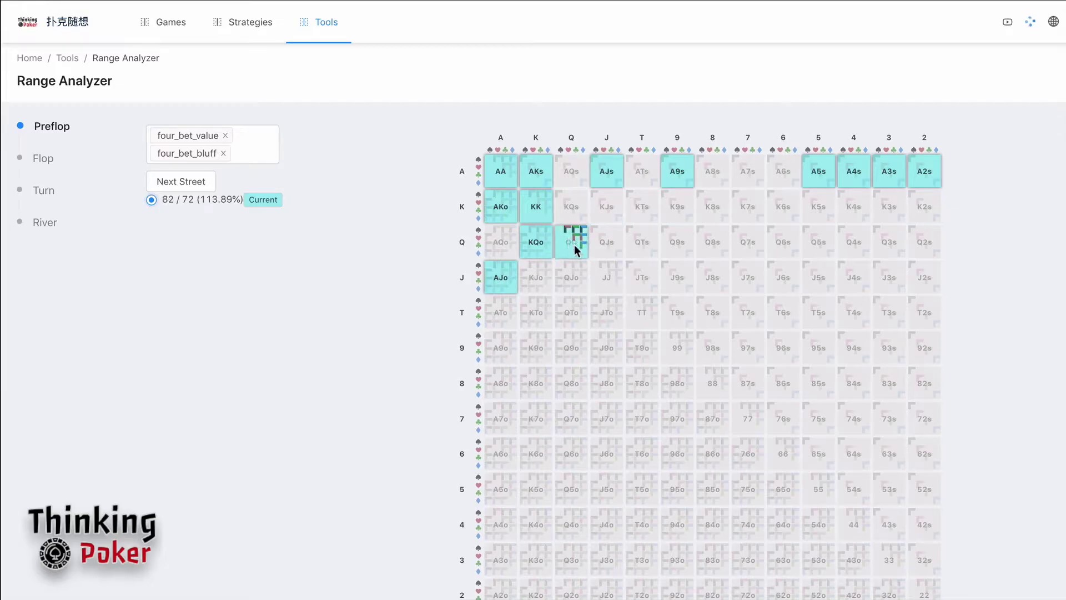
pyautogui.click(593, 265)
pyautogui.click(639, 311)
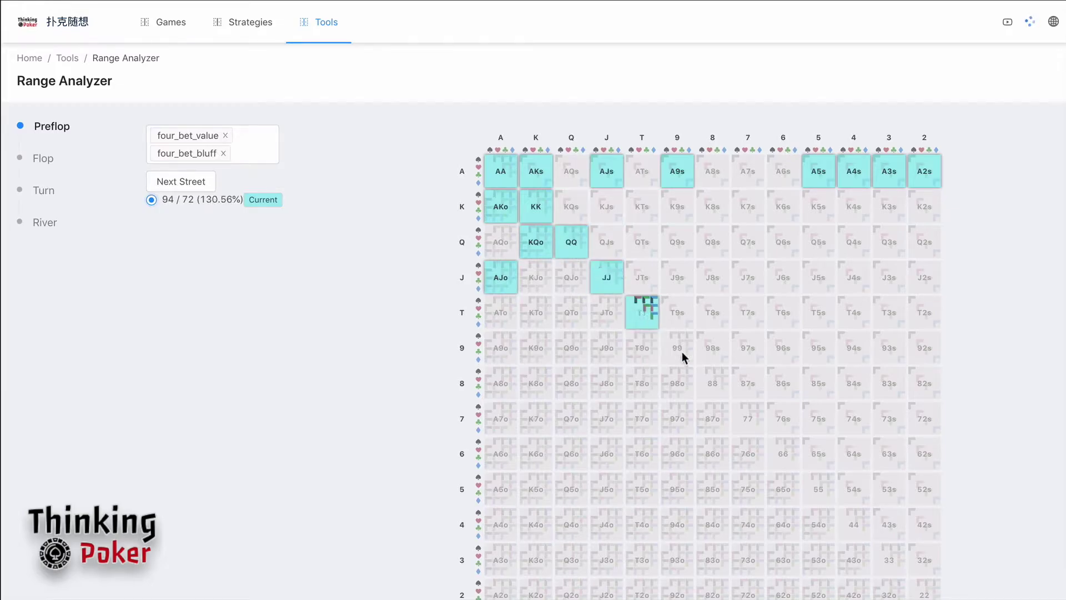
pyautogui.click(687, 356)
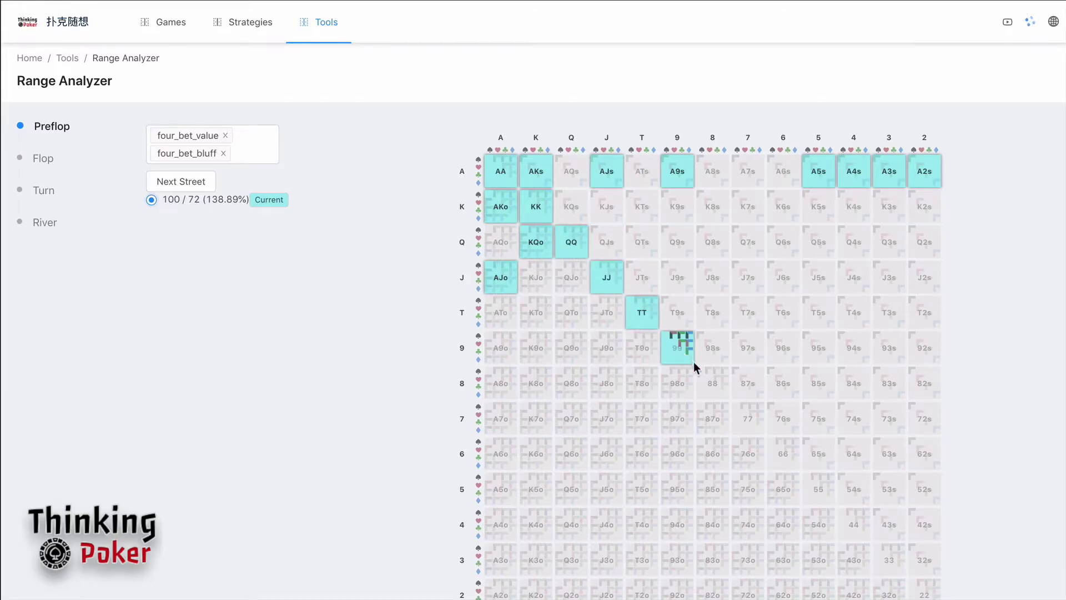
pyautogui.click(578, 276)
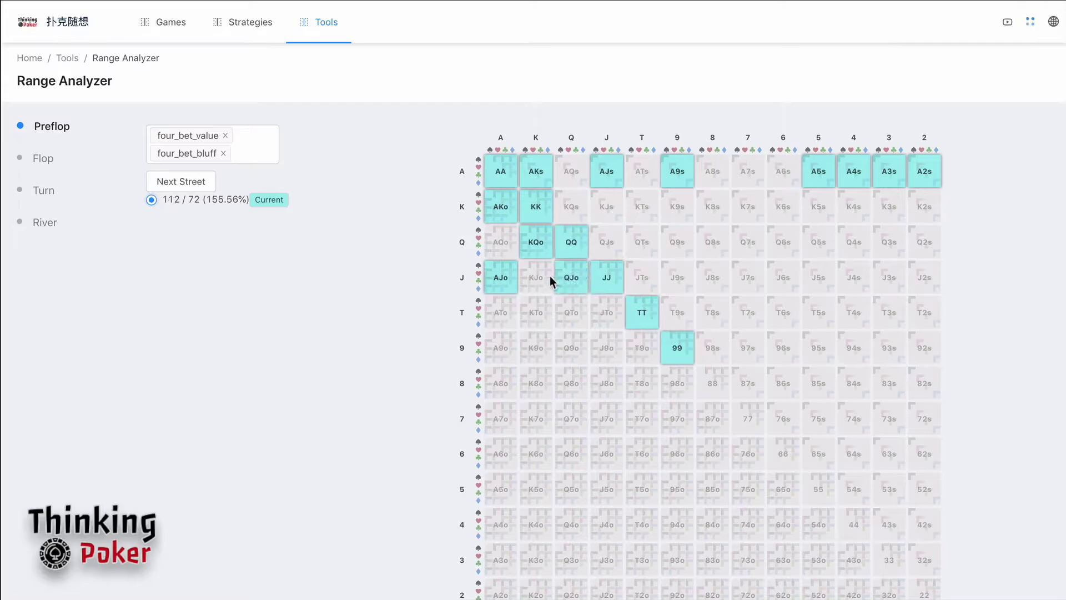
pyautogui.click(550, 275)
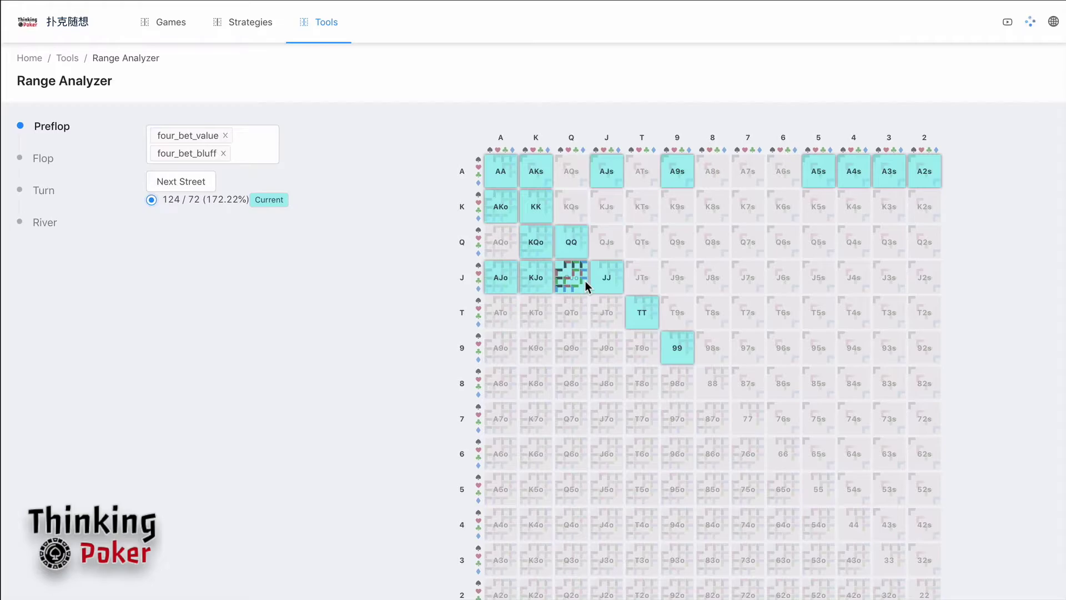
# Step: Trim some QJo combos, remove all of 99 and part of TT, leaving 108 / 72 combos
pyautogui.click(585, 281)
pyautogui.click(568, 267)
pyautogui.click(579, 274)
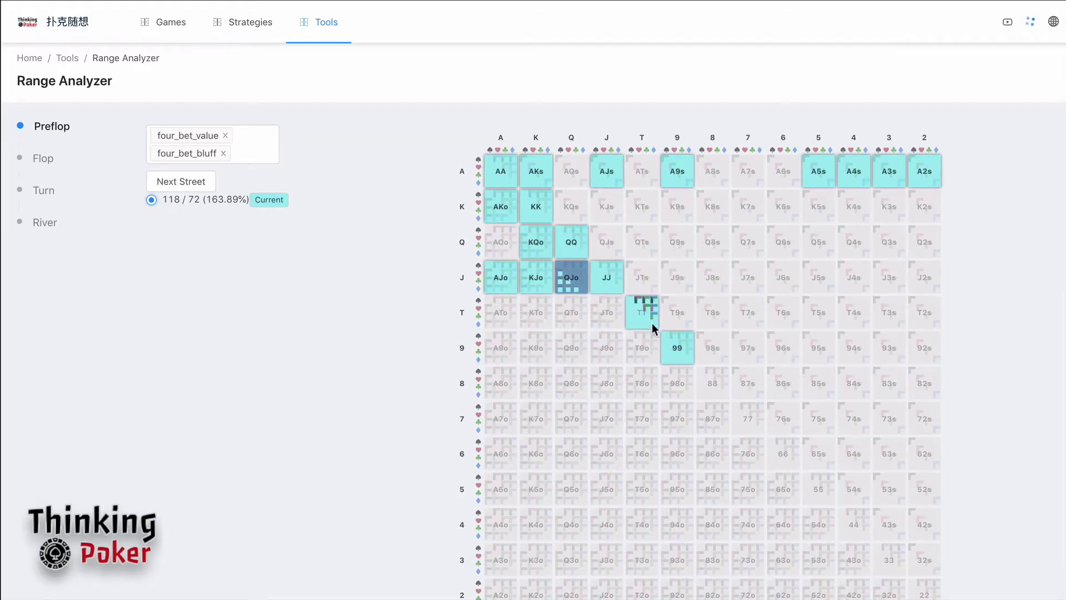
pyautogui.click(689, 351)
pyautogui.click(678, 341)
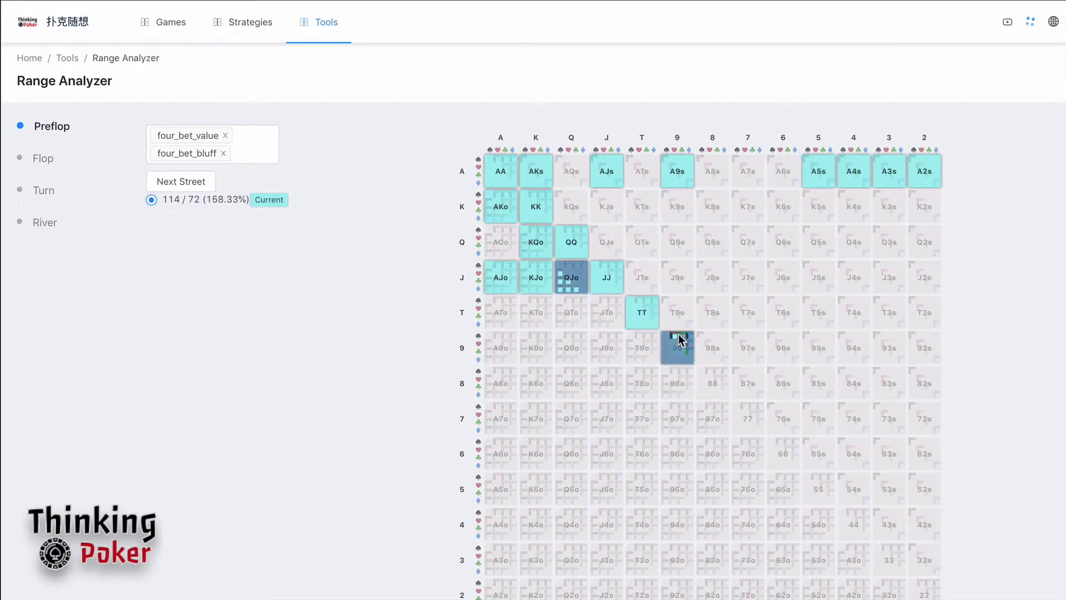
pyautogui.click(684, 342)
pyautogui.click(674, 336)
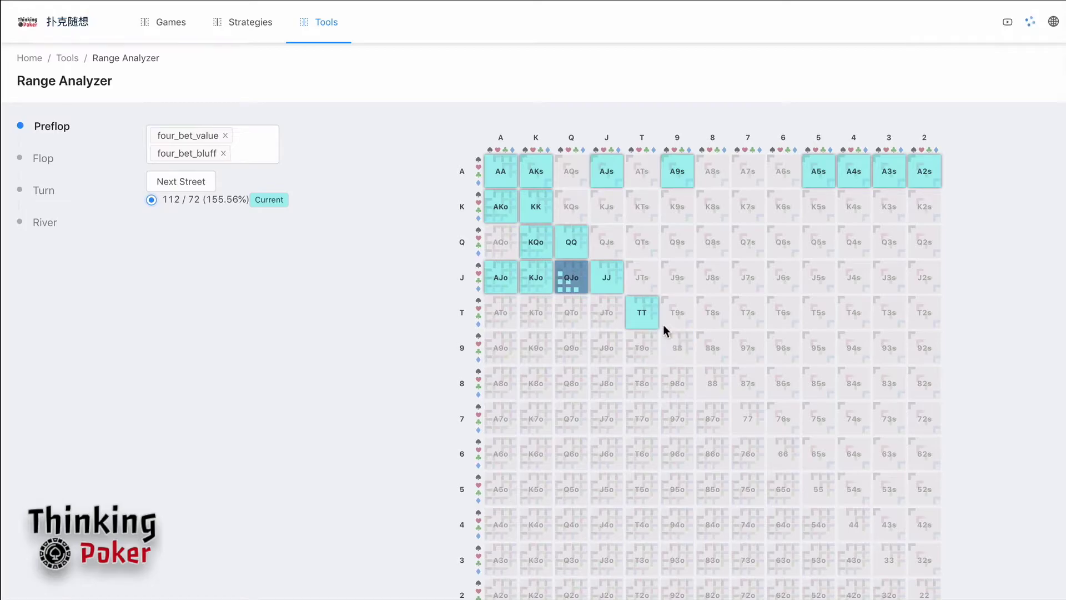
pyautogui.click(655, 318)
pyautogui.click(652, 301)
pyautogui.click(647, 301)
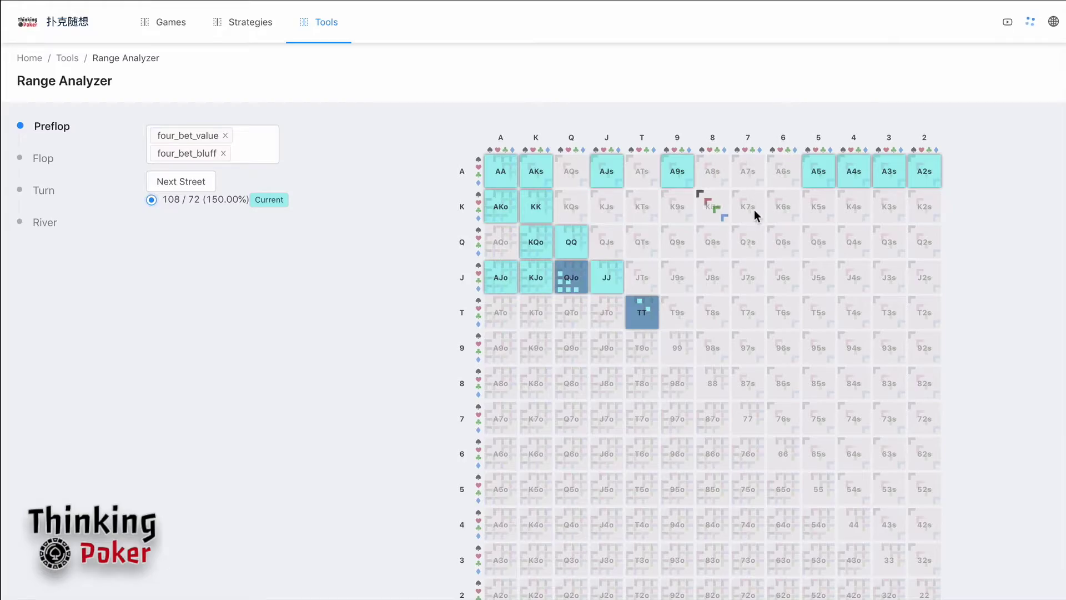
# Step: Advance the analysis to a 9-6-5 flop and bring up the board card picker
pyautogui.click(193, 182)
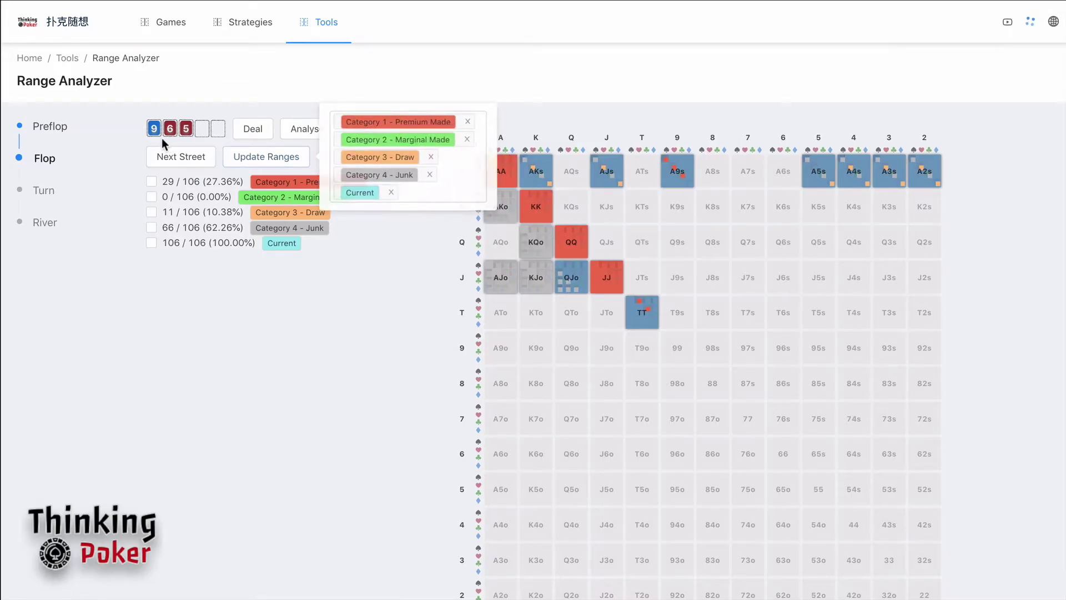
pyautogui.click(186, 128)
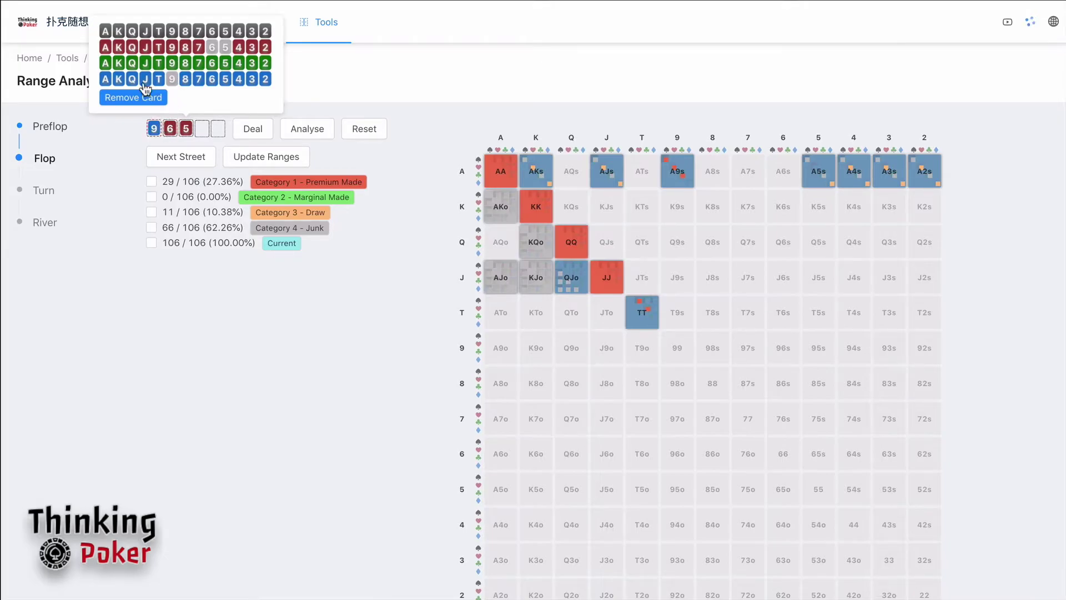
# Step: Change the flop to A-8-5 with the ace of spades and 8 of clubs, then analyse it
pyautogui.click(105, 31)
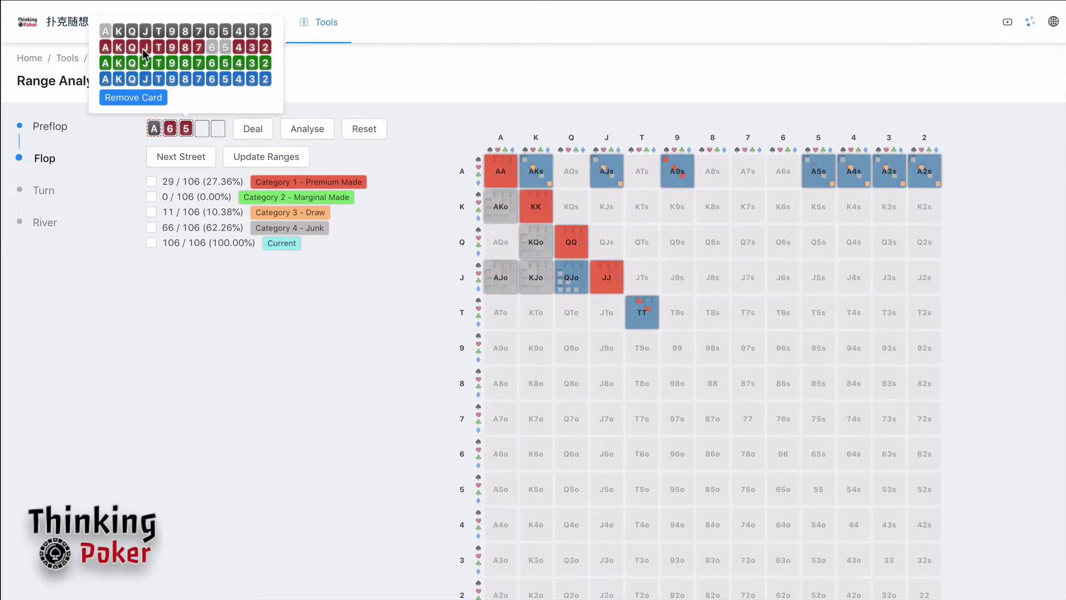
pyautogui.click(171, 128)
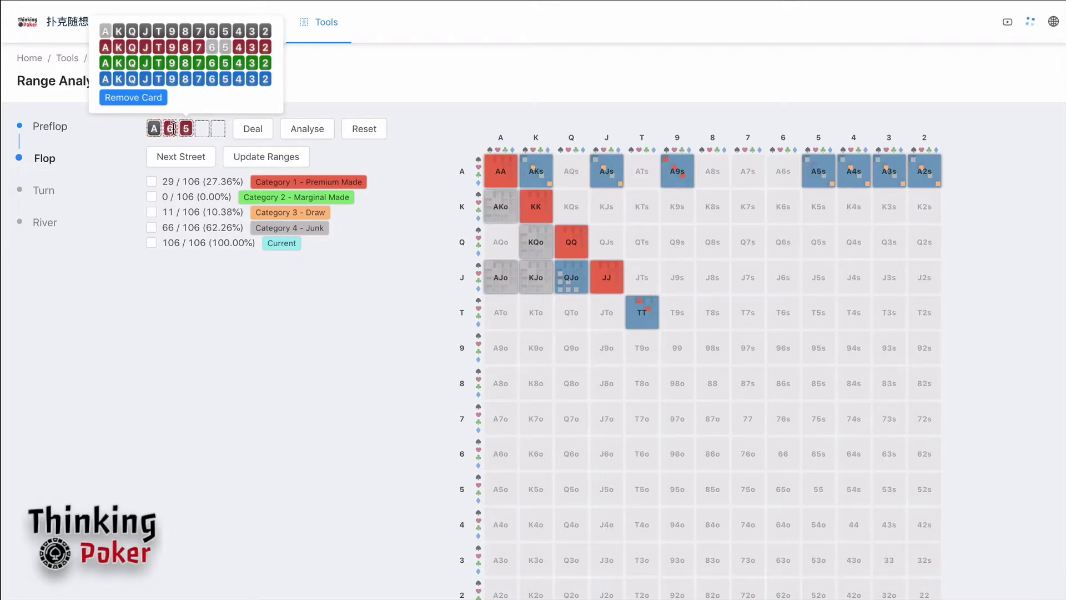
pyautogui.click(185, 63)
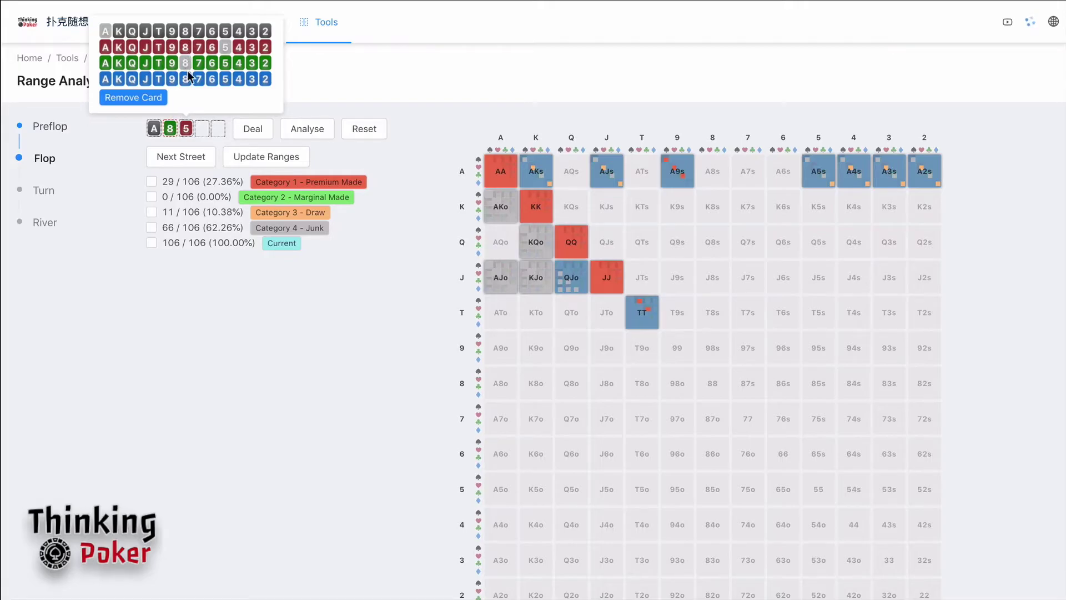
pyautogui.click(261, 312)
pyautogui.click(307, 131)
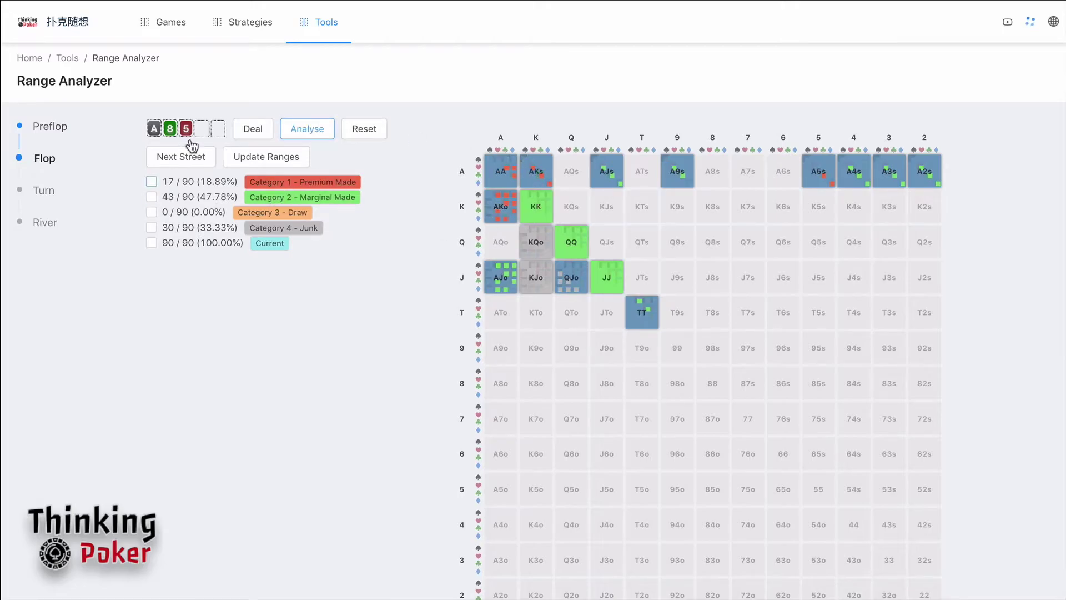
# Step: Deal random flops until K-T-4 and analyse it: 30 premium, 21 marginal, 31 draw, 10 junk
pyautogui.click(218, 128)
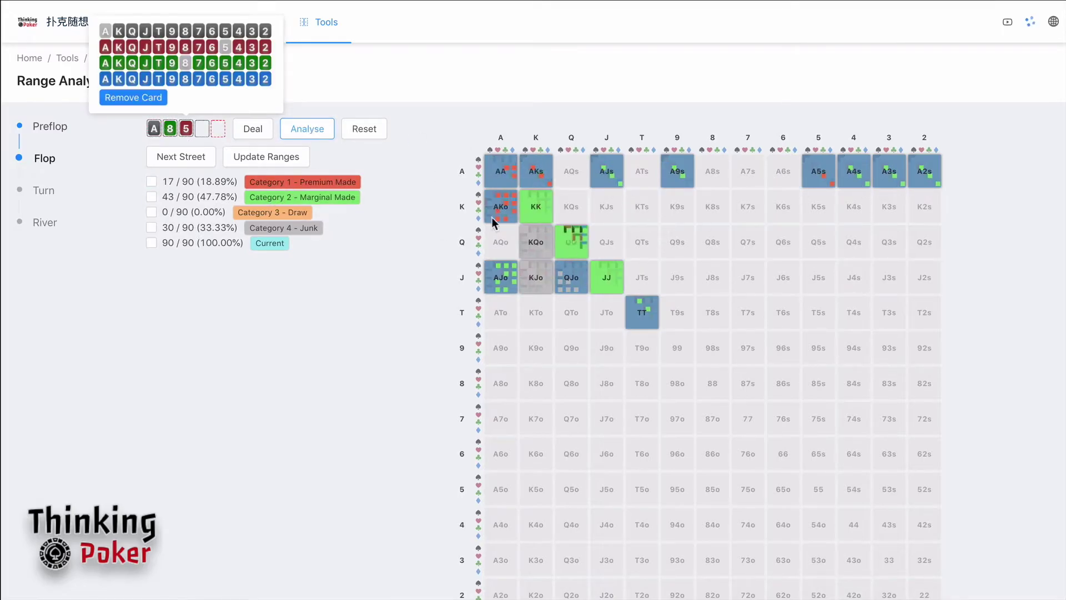
pyautogui.click(166, 131)
pyautogui.click(188, 126)
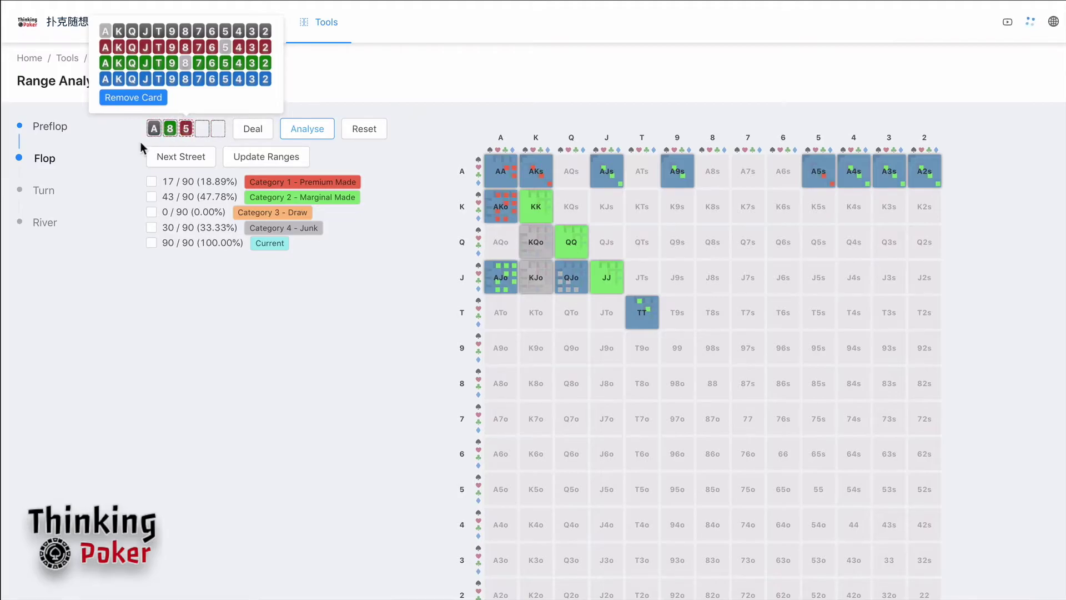
pyautogui.click(248, 133)
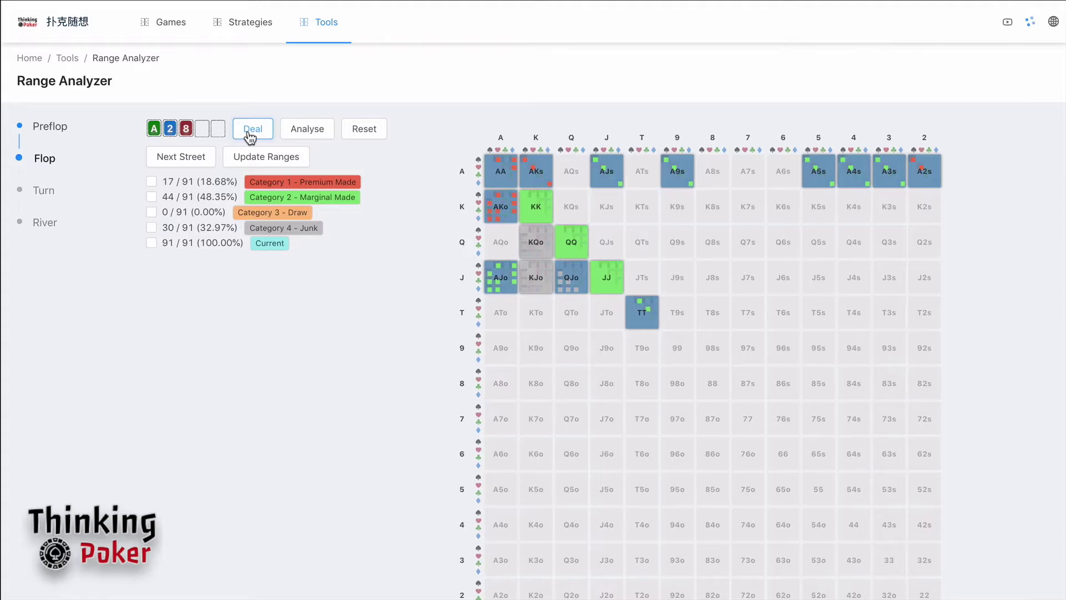
pyautogui.click(251, 136)
pyautogui.click(253, 134)
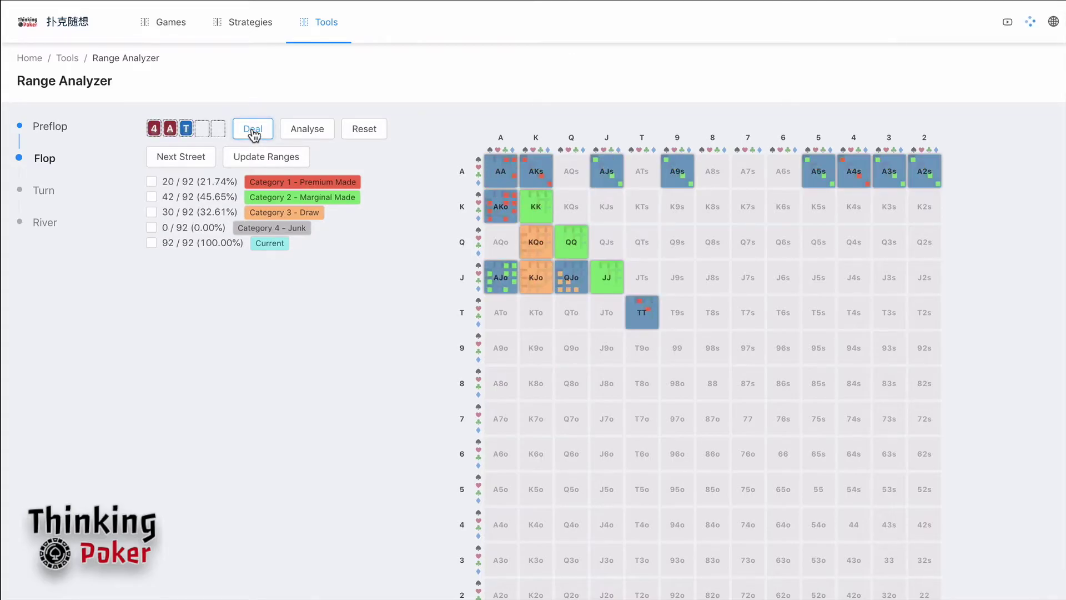
pyautogui.click(253, 135)
pyautogui.click(252, 135)
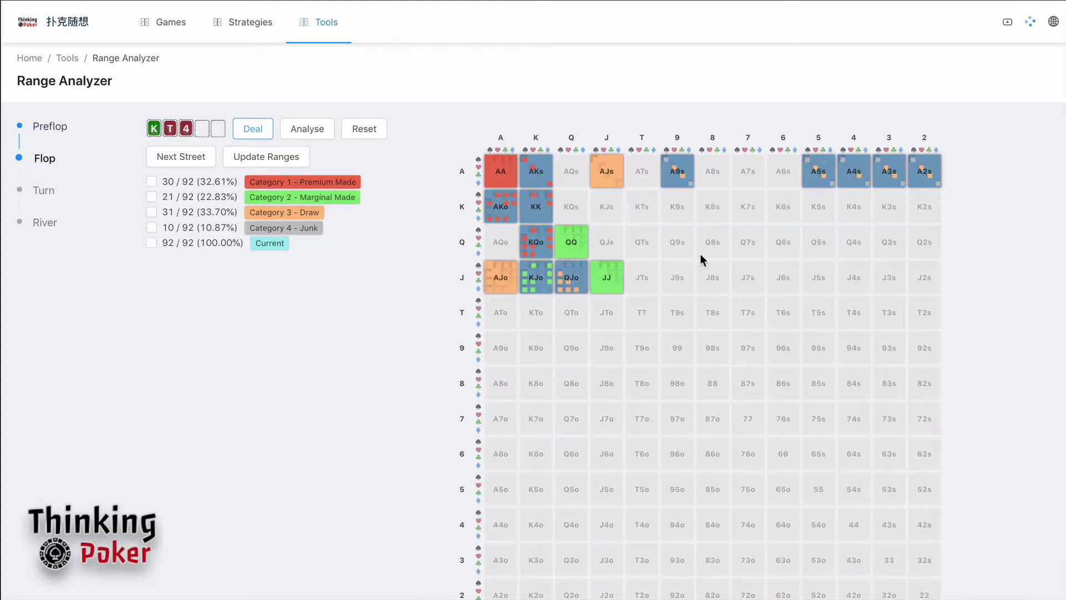
pyautogui.click(314, 133)
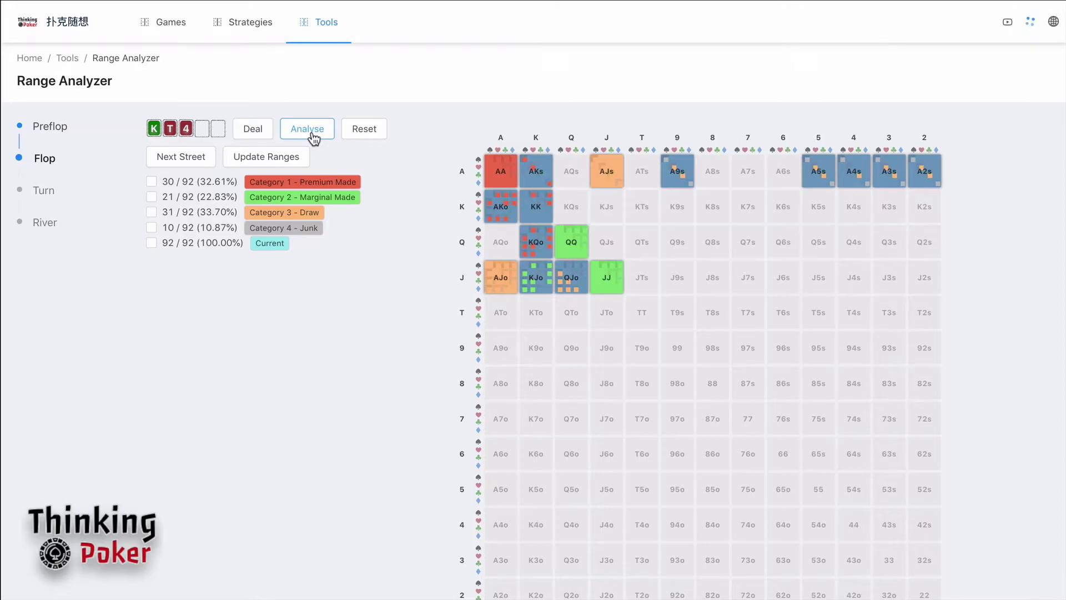
# Step: Paint KQo and neighbouring combos into Category 2 - Marginal Made on the K-T-4 flop
pyautogui.click(190, 132)
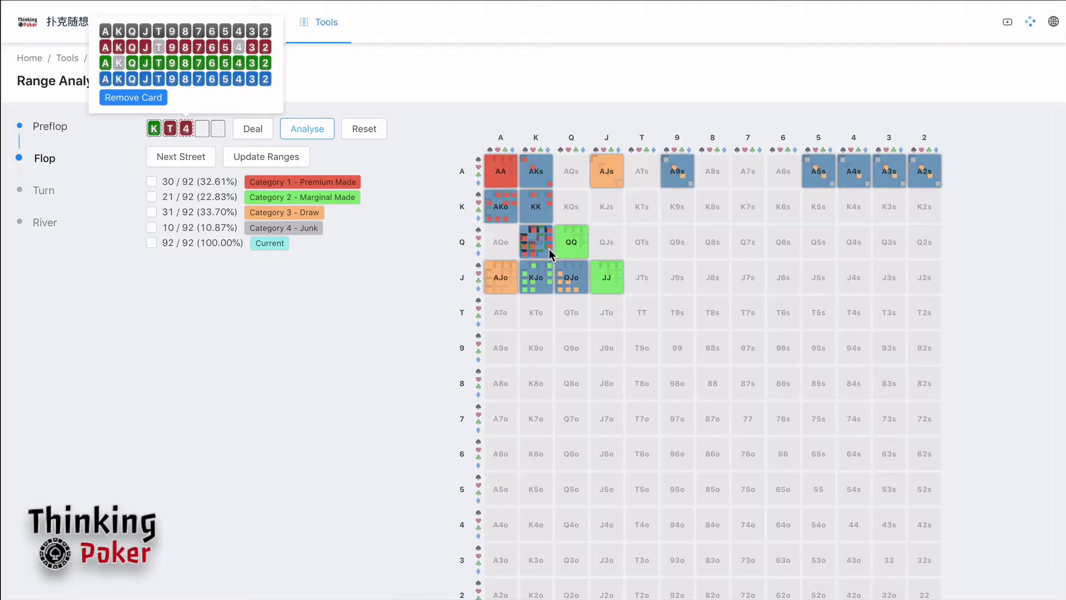
pyautogui.click(151, 196)
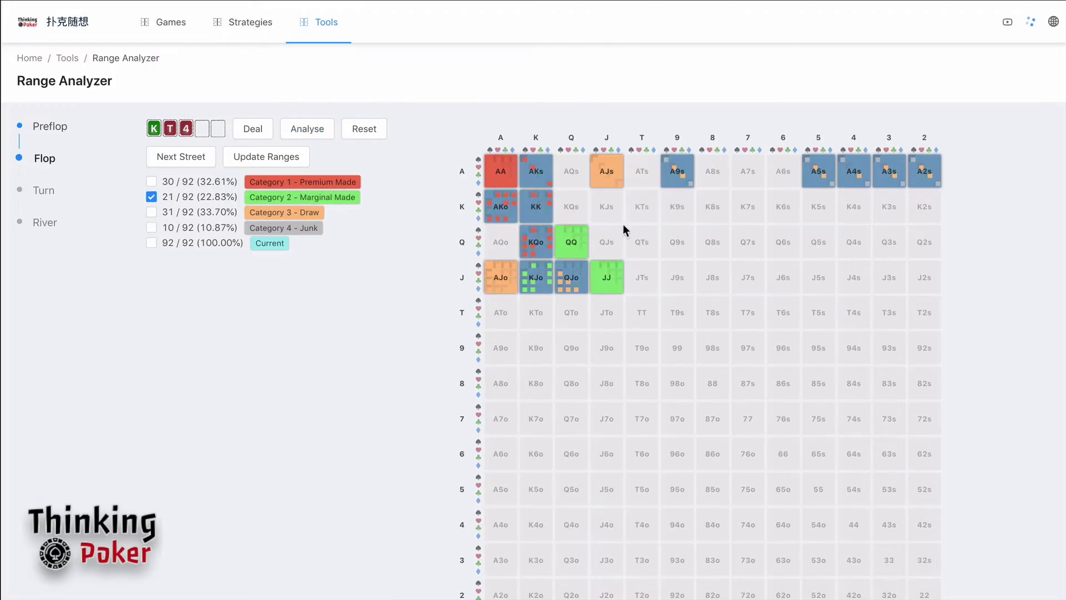
pyautogui.moveTo(551, 245)
pyautogui.mouseDown()
pyautogui.moveTo(548, 229)
pyautogui.moveTo(535, 231)
pyautogui.moveTo(533, 255)
pyautogui.moveTo(525, 238)
pyautogui.mouseUp()
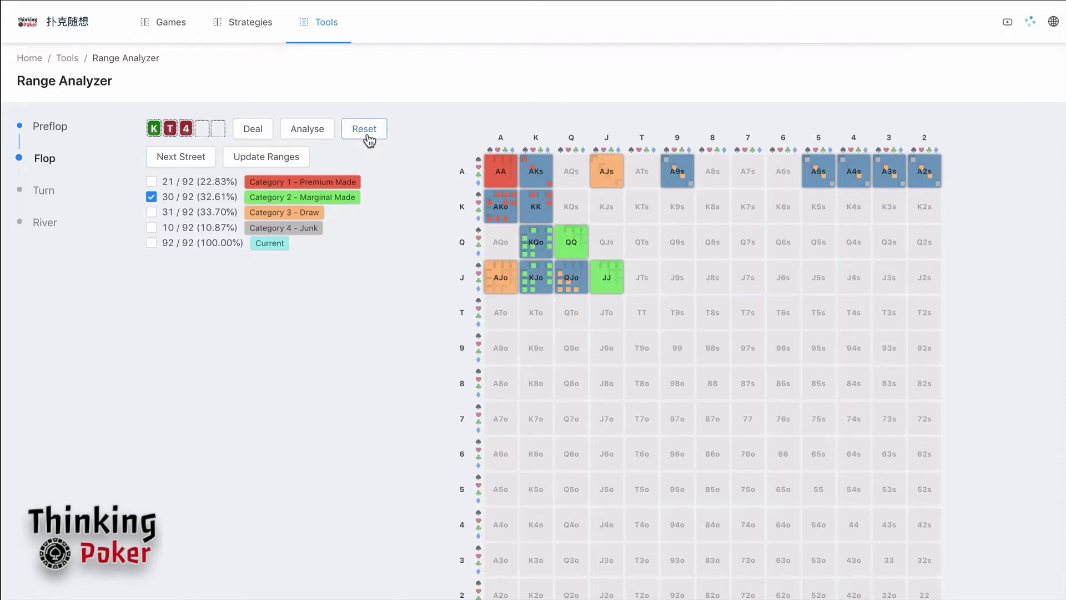
# Step: Clear the category assignments and paint all AA combos as Premium Made
pyautogui.click(328, 138)
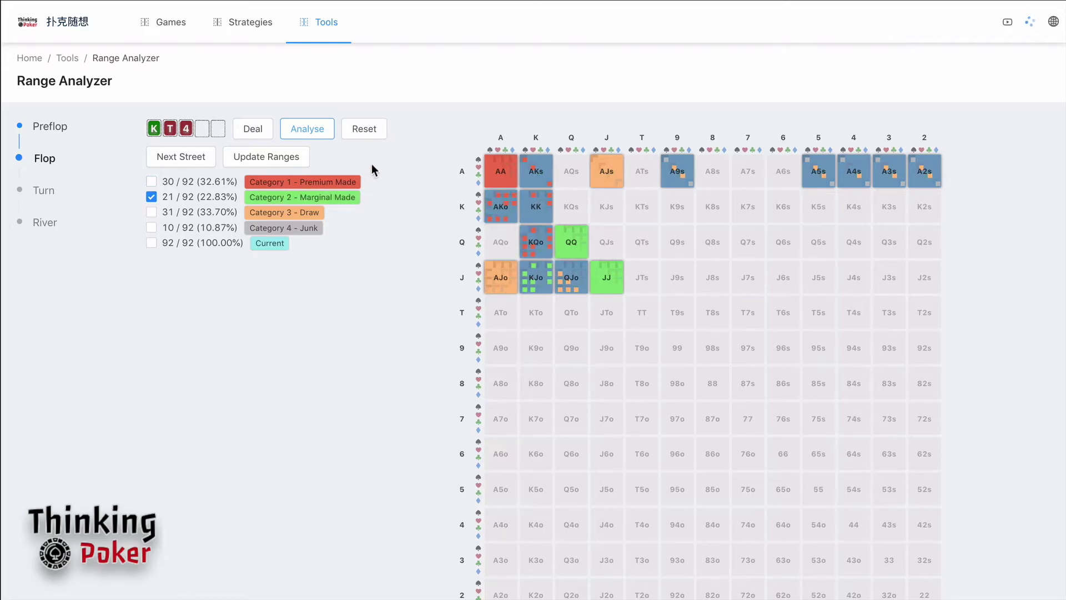
pyautogui.click(360, 138)
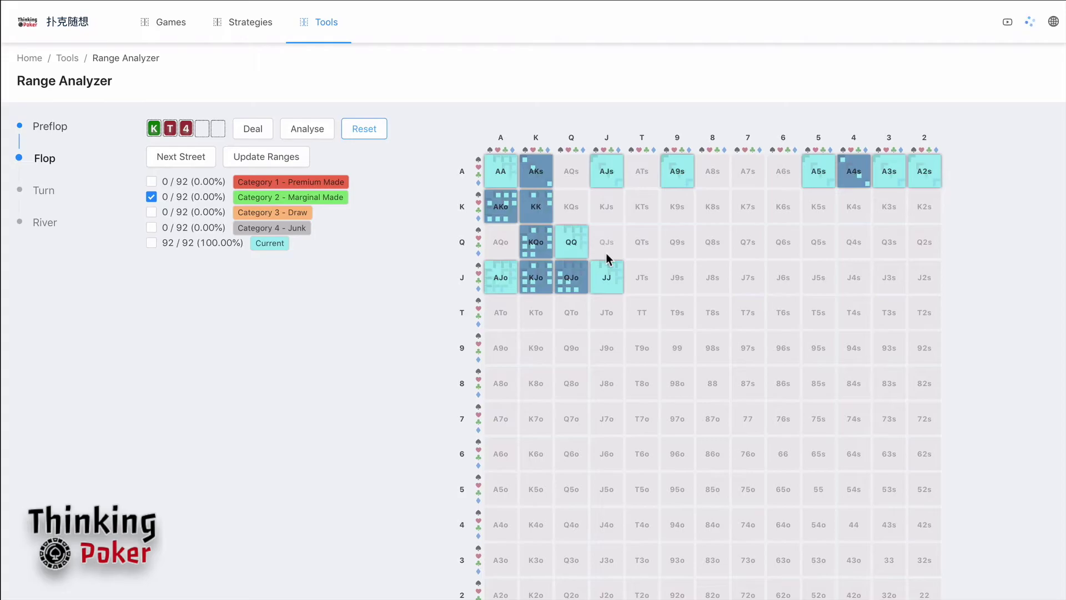
pyautogui.click(152, 197)
pyautogui.click(151, 182)
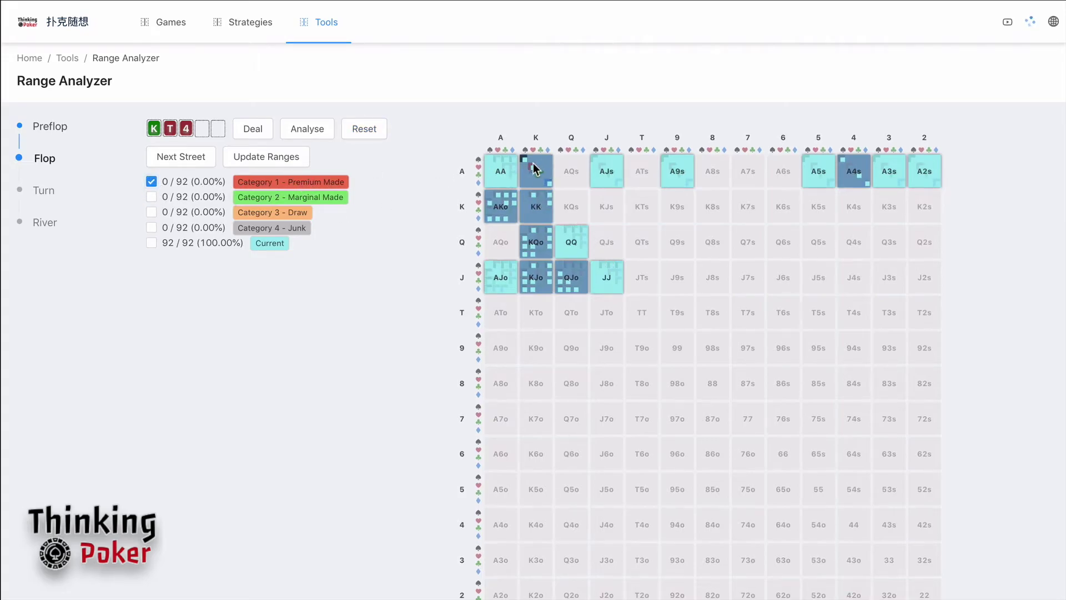
pyautogui.moveTo(494, 161); pyautogui.dragTo(512, 159)
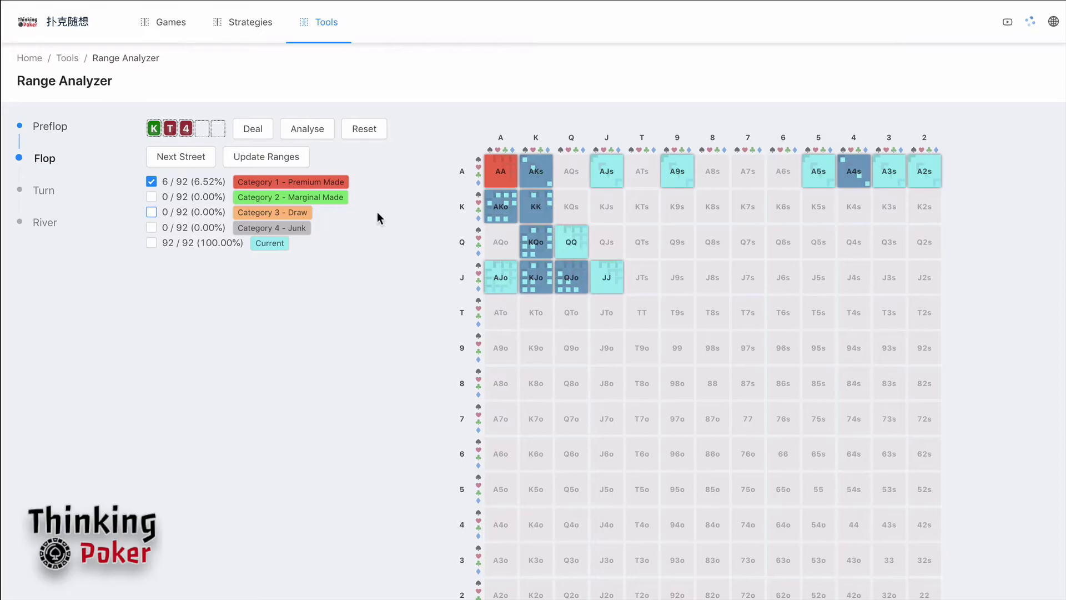
# Step: Re-run the flop categorisation for 30 premium, 21 marginal, 31 draw, 10 junk, and enable Current
pyautogui.click(364, 136)
pyautogui.click(312, 128)
pyautogui.click(358, 128)
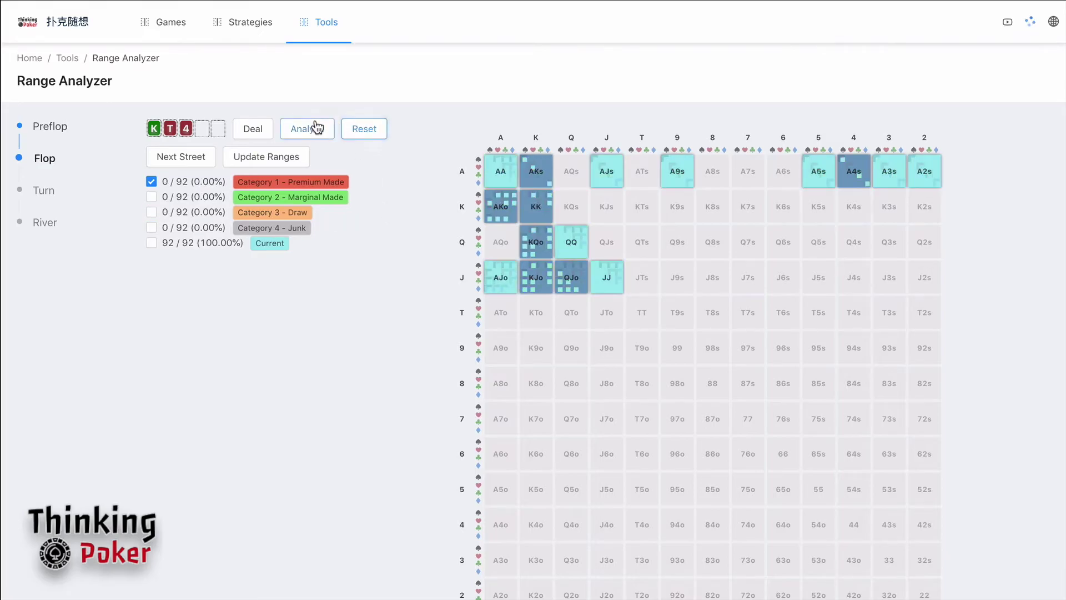
pyautogui.click(317, 128)
pyautogui.click(380, 125)
pyautogui.click(331, 130)
pyautogui.click(382, 134)
pyautogui.click(327, 136)
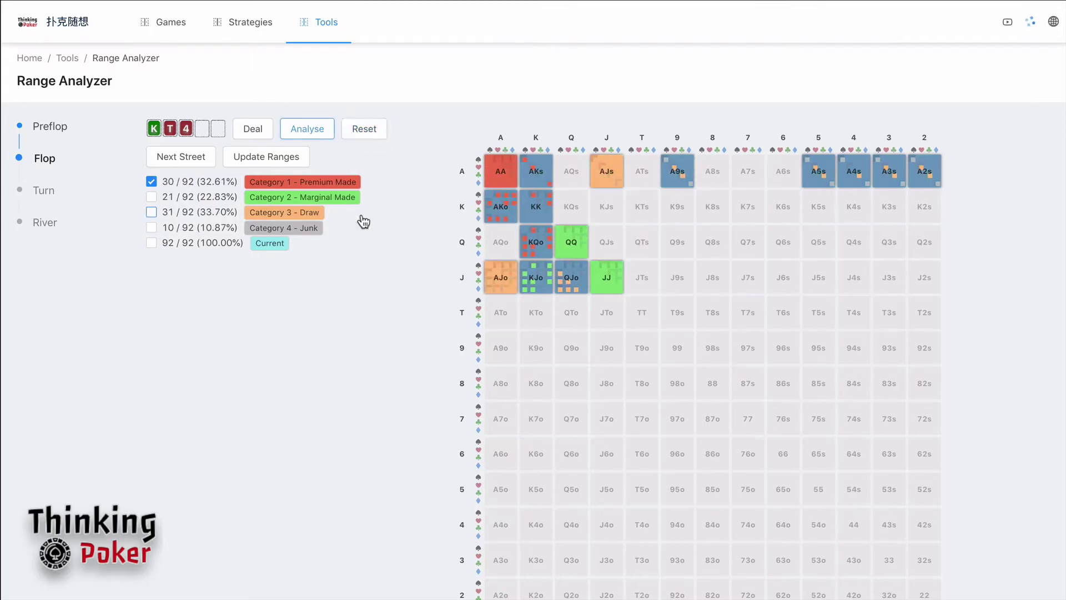
pyautogui.click(152, 183)
pyautogui.click(151, 243)
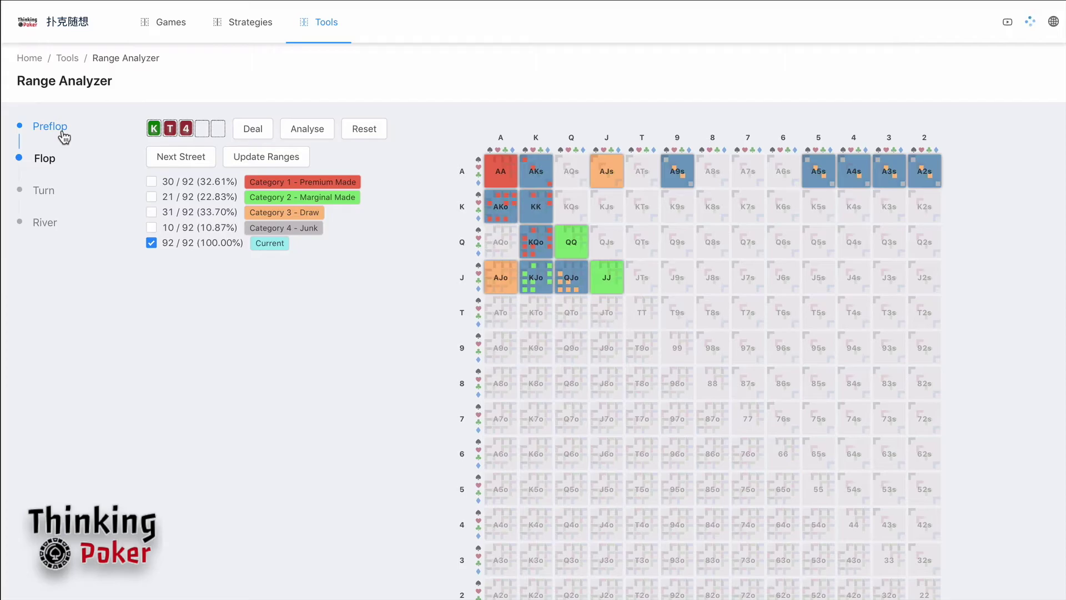
# Step: Add KJs and KTs to the range and mark their combos Premium Made (35/92)
pyautogui.click(619, 217)
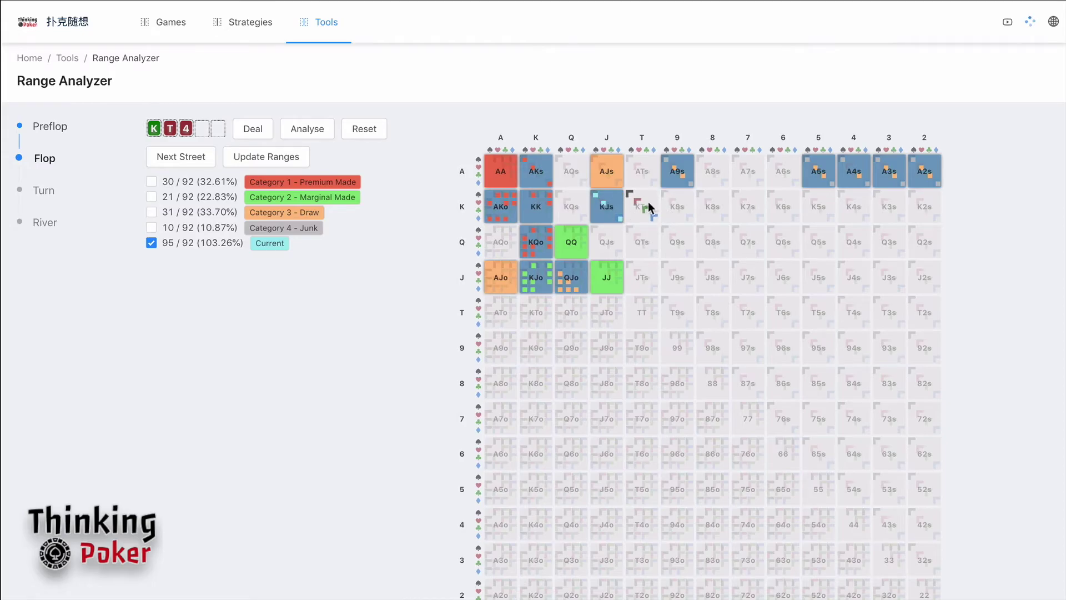
pyautogui.click(653, 216)
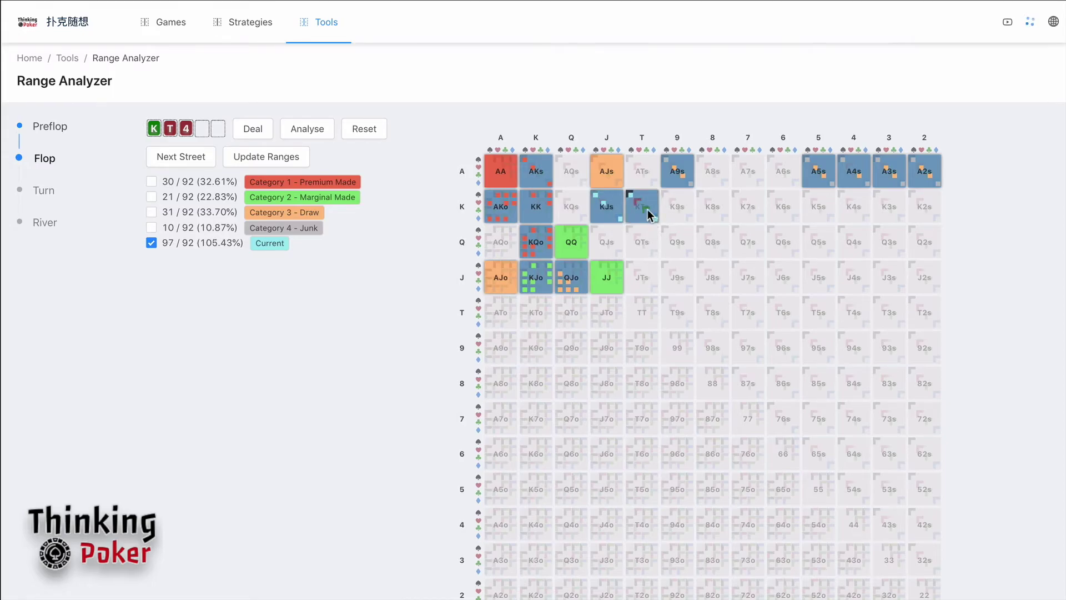
pyautogui.click(152, 243)
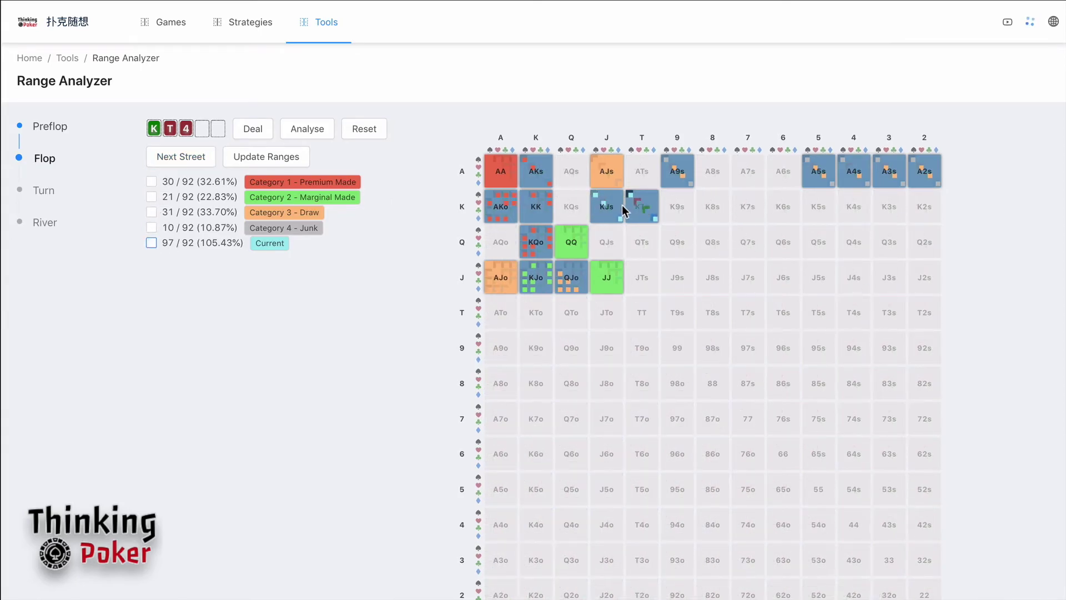
pyautogui.click(155, 183)
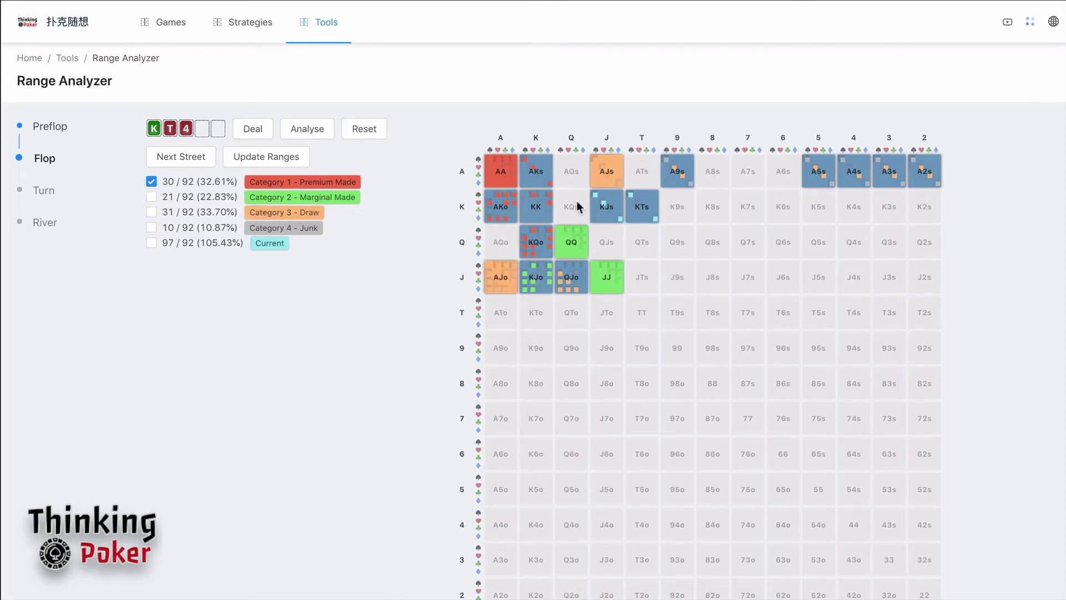
pyautogui.click(618, 216)
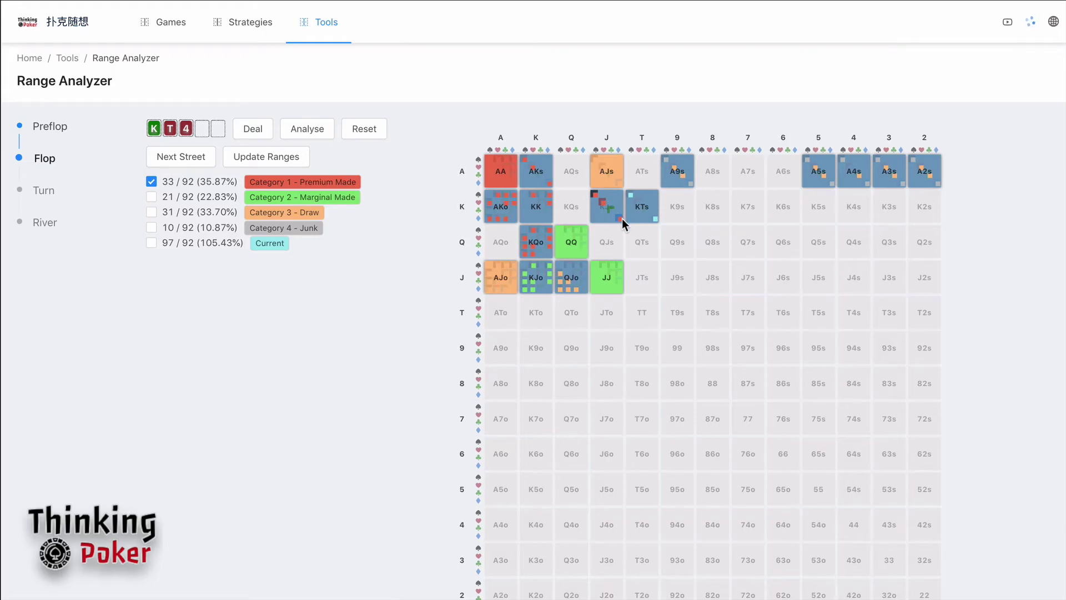
pyautogui.click(657, 218)
# Step: Check the next board card picker and leave it without adding a card
pyautogui.click(260, 161)
pyautogui.click(172, 122)
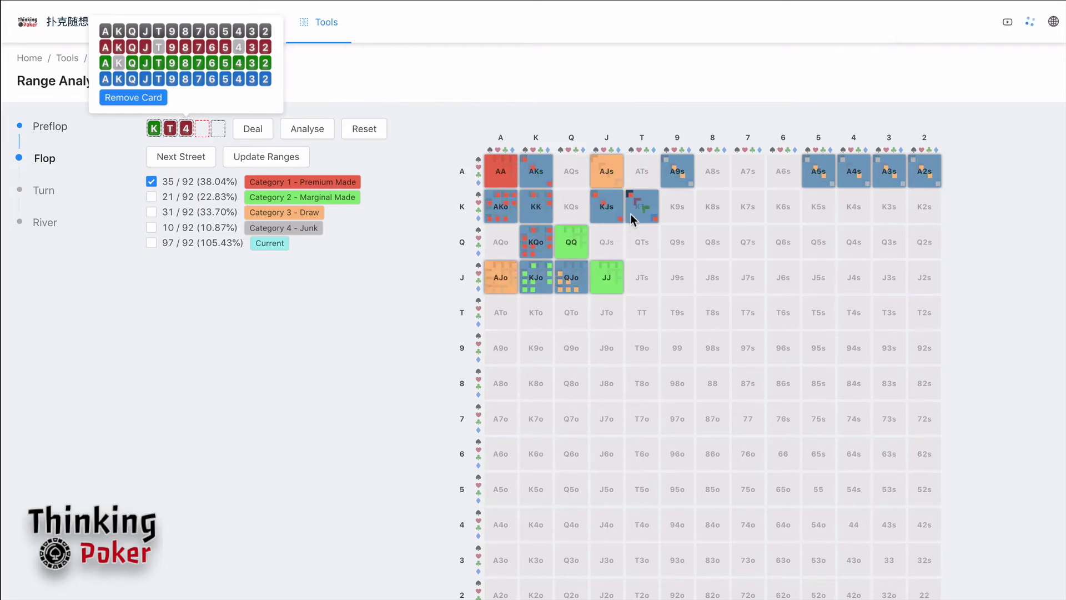
pyautogui.click(347, 239)
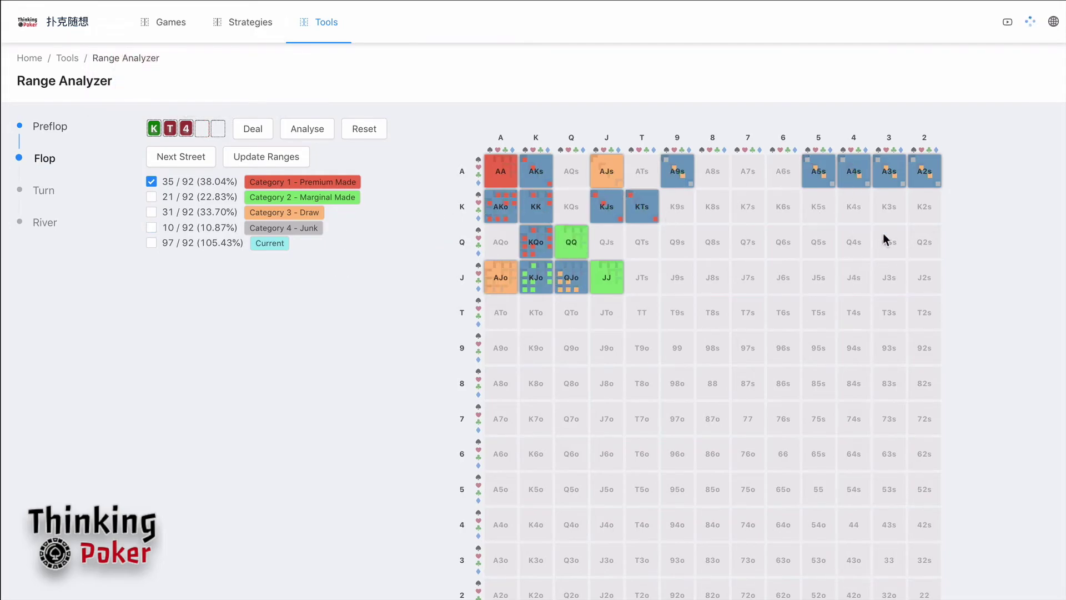
# Step: Include Category 3 - Draw hands alongside Premium Made in the carried range
pyautogui.click(151, 211)
# Step: Deal the turn and keep the 8 as the turn card (K-T-4-8)
pyautogui.click(197, 161)
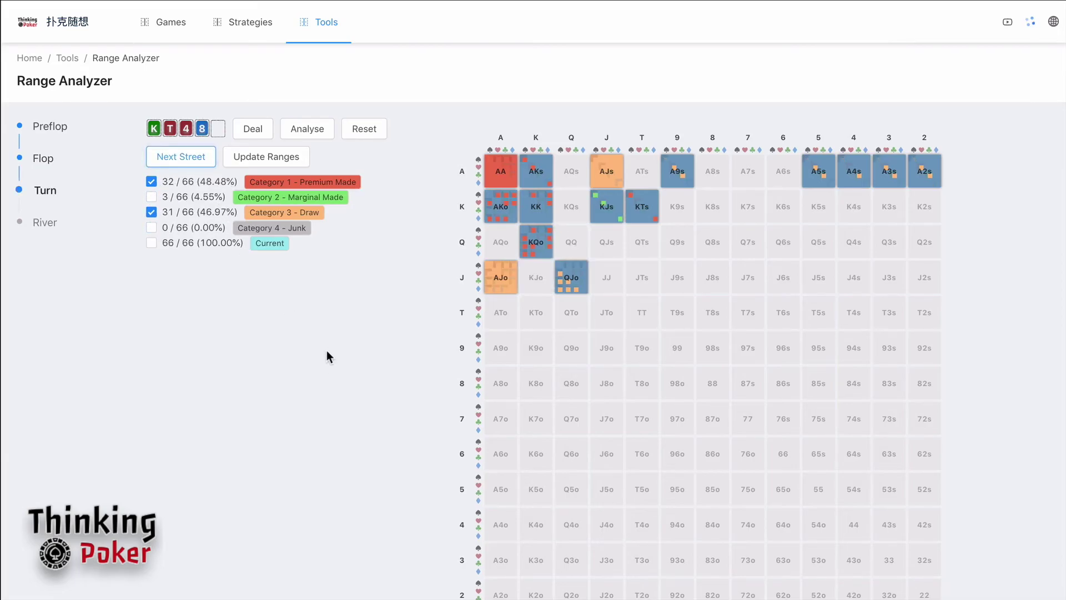
pyautogui.click(207, 127)
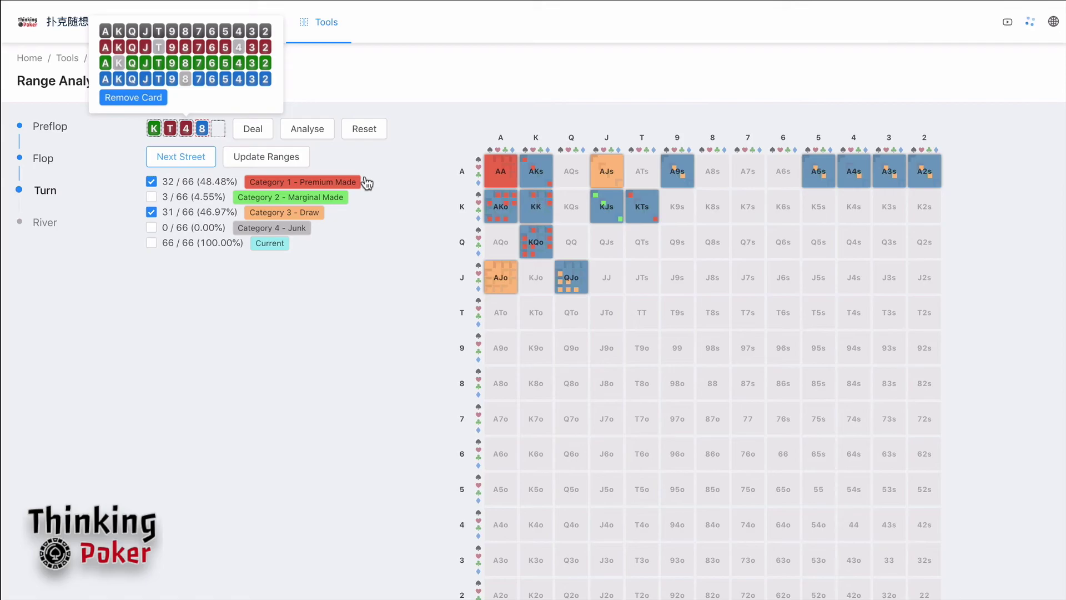
pyautogui.click(352, 301)
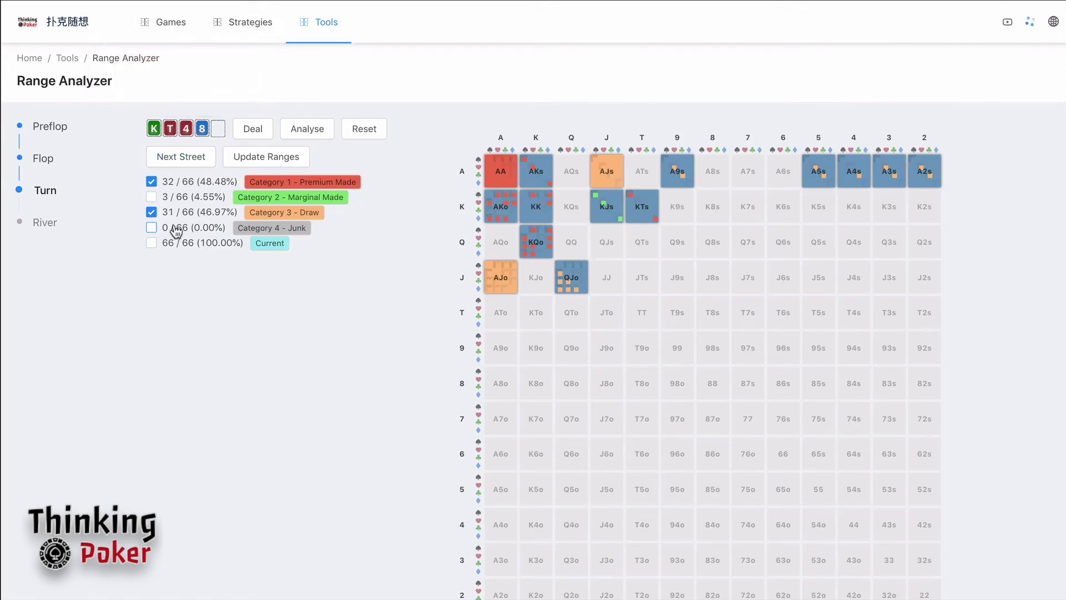
# Step: Exclude Draw and select Premium Made (32/66) and Marginal Made (3/66) on the turn
pyautogui.click(152, 182)
pyautogui.click(152, 212)
pyautogui.click(151, 196)
pyautogui.click(152, 196)
pyautogui.click(152, 197)
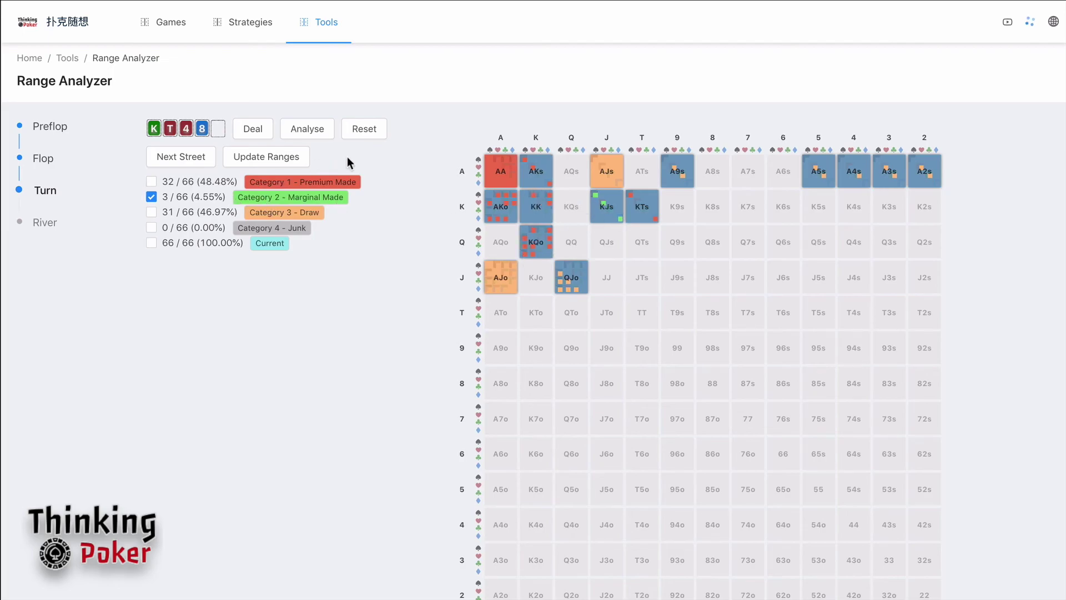
pyautogui.click(151, 182)
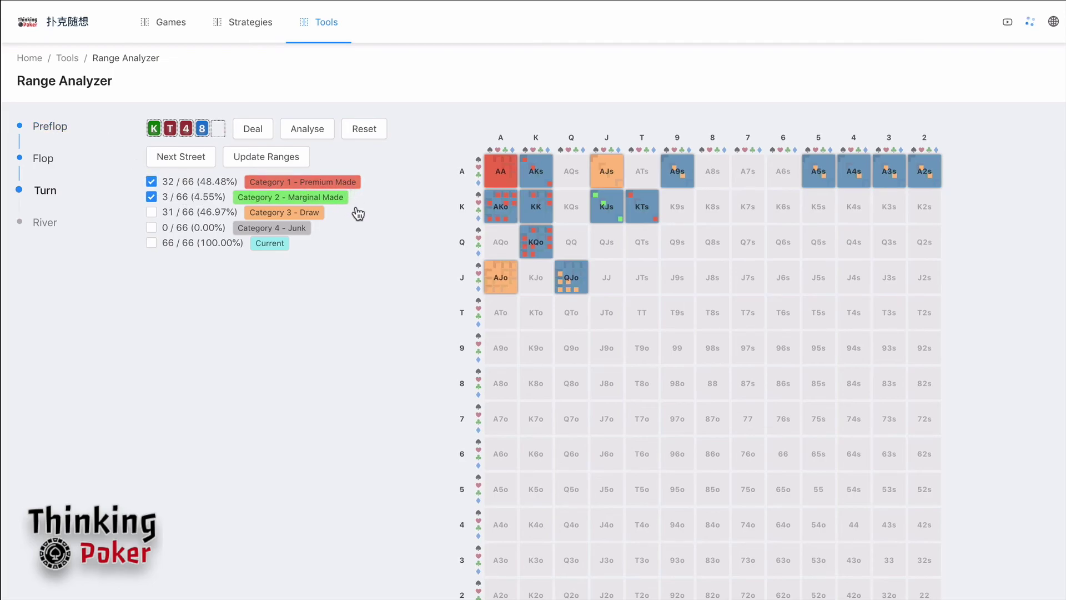
# Step: Deal the 7 river (35 combos), untick both categories, then revisit Preflop and return to Flop
pyautogui.click(209, 156)
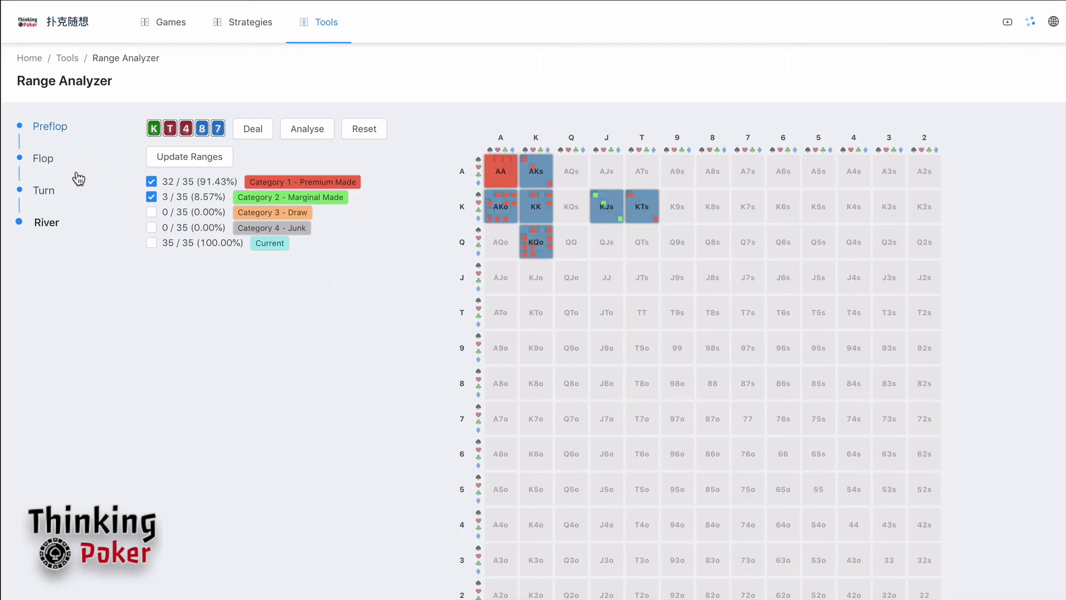
pyautogui.click(180, 198)
pyautogui.click(200, 181)
pyautogui.click(61, 129)
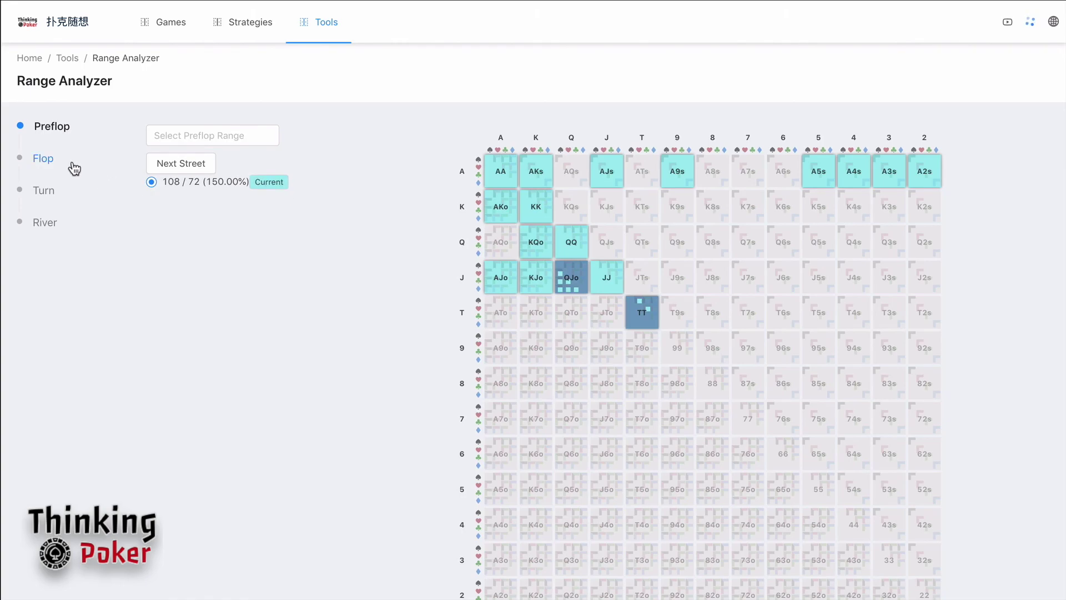
pyautogui.click(51, 162)
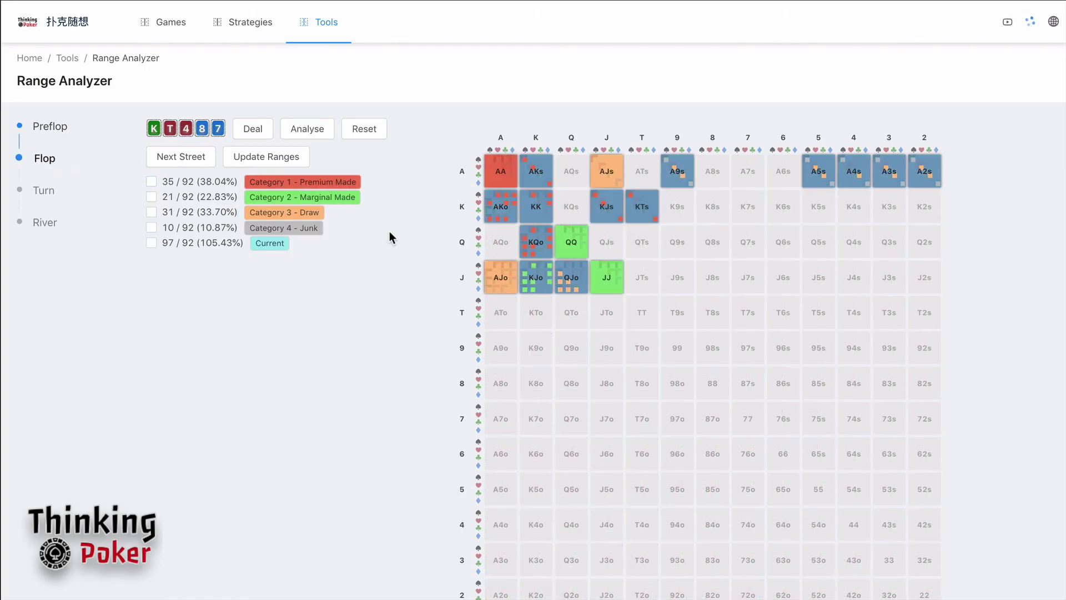